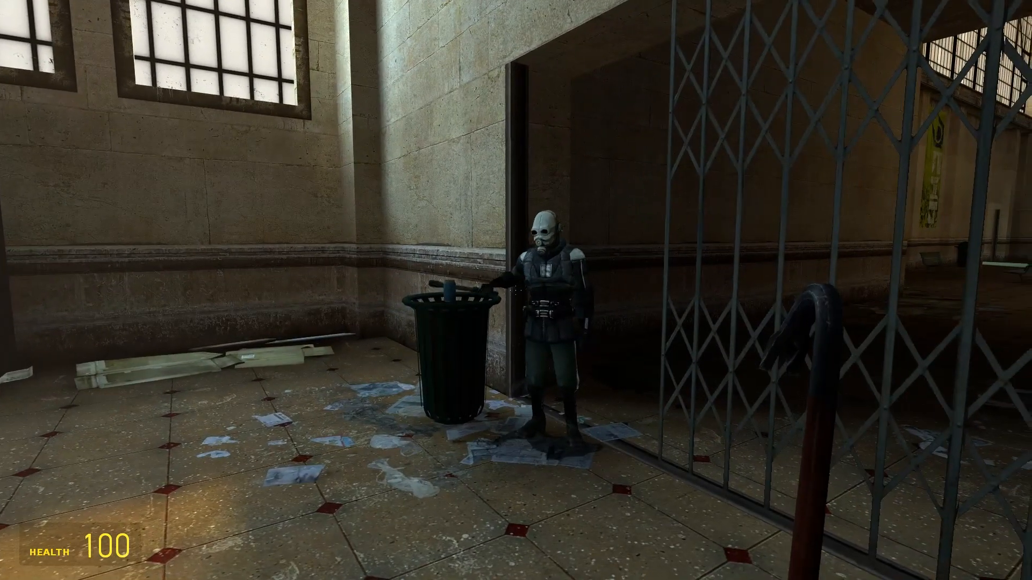
key(s)
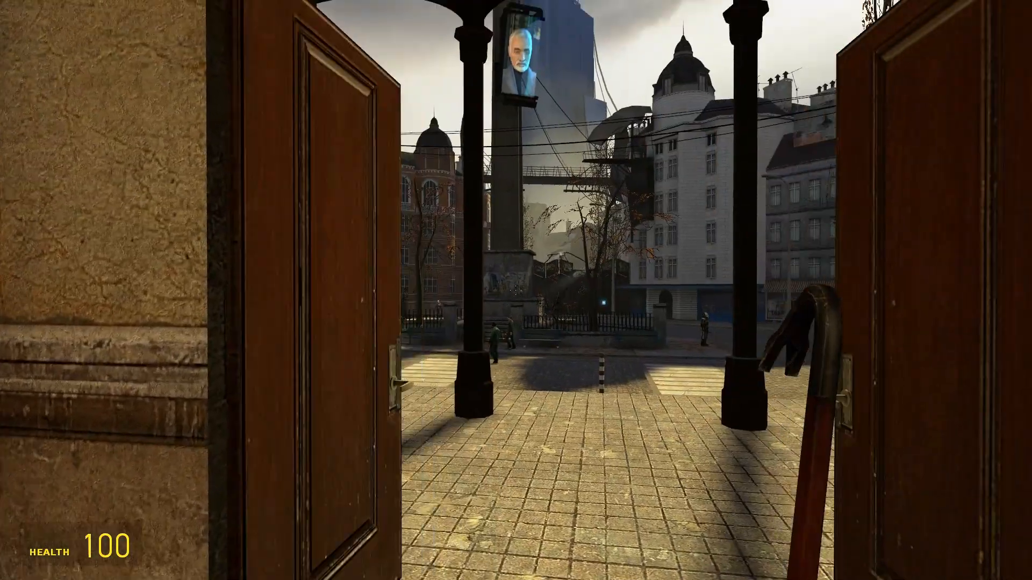
key(w)
key(w)
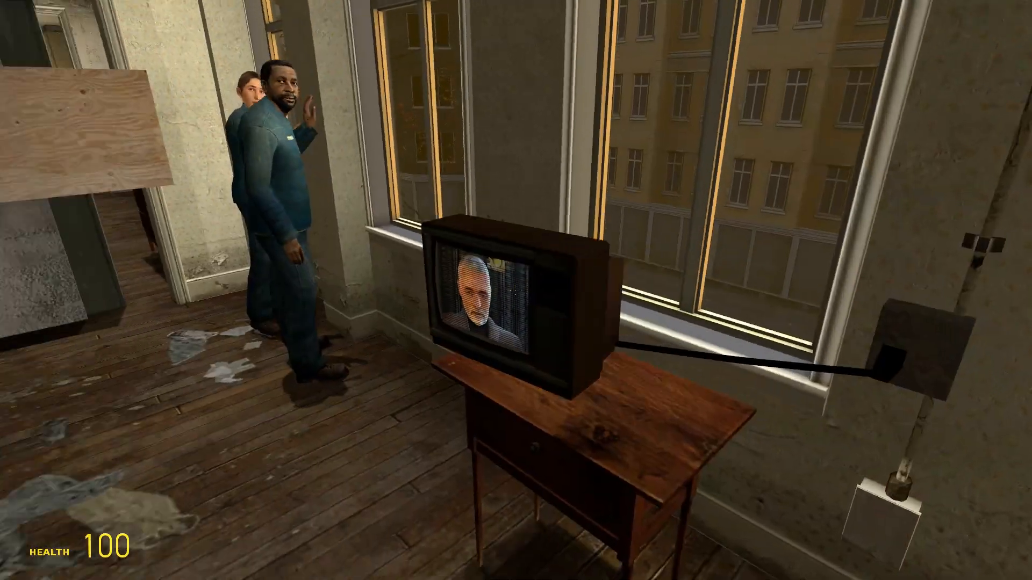
key(e)
key(e)
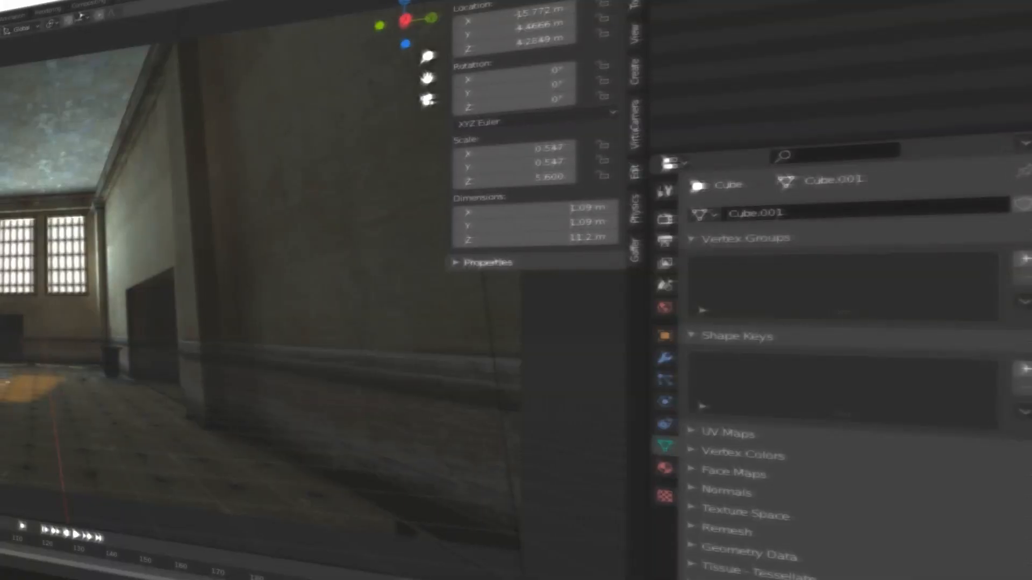
Duplicate the tall pillar block along the Y axis onto the matching pillar at the opposite wall.
key(shift+d)
key(y)
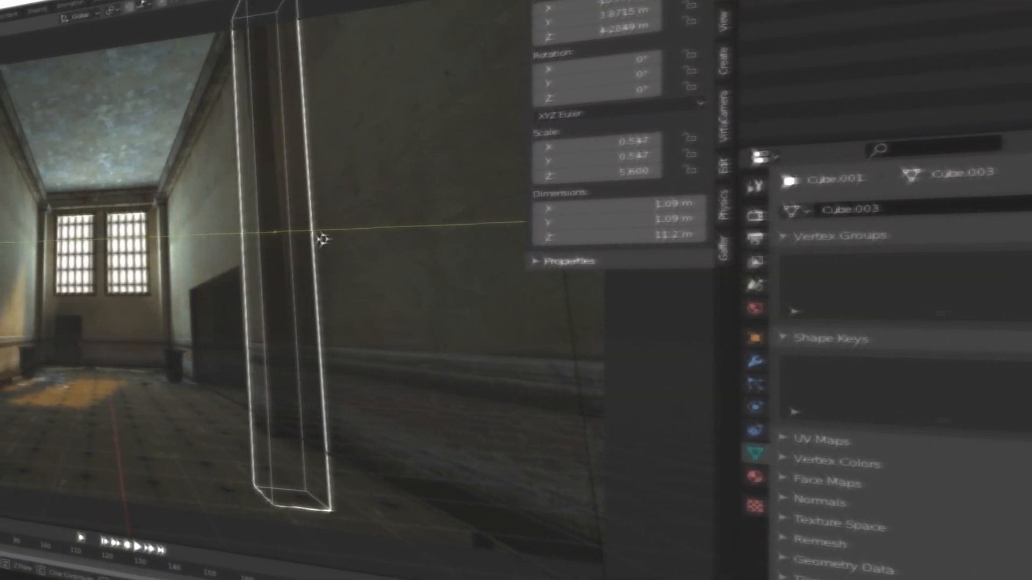
click(271, 241)
key(shift+z)
drag(348, 230, 342, 229)
key(shift+z)
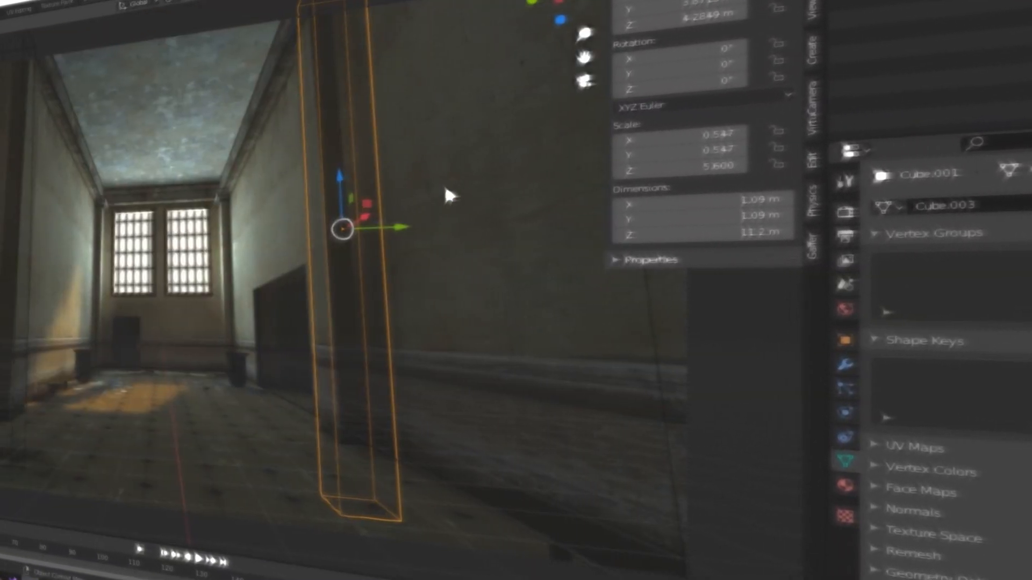
Duplicate both near pillars together along the X axis towards the end of the hallway.
key(alt+a)
click(49, 272)
shift+click(344, 282)
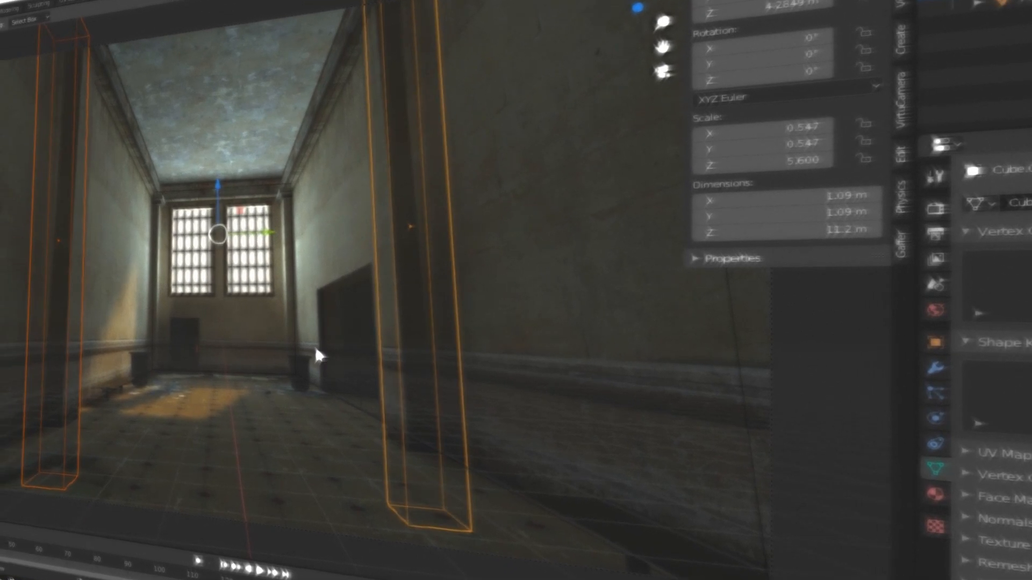
key(shift+d)
key(x)
click(345, 400)
mouse_move(457, 242)
middle_down()
mouse_move(411, 261)
mouse_move(318, 339)
mouse_move(237, 210)
mouse_move(292, 192)
middle_up()
key(KP_Decimal)
key(shift+z)
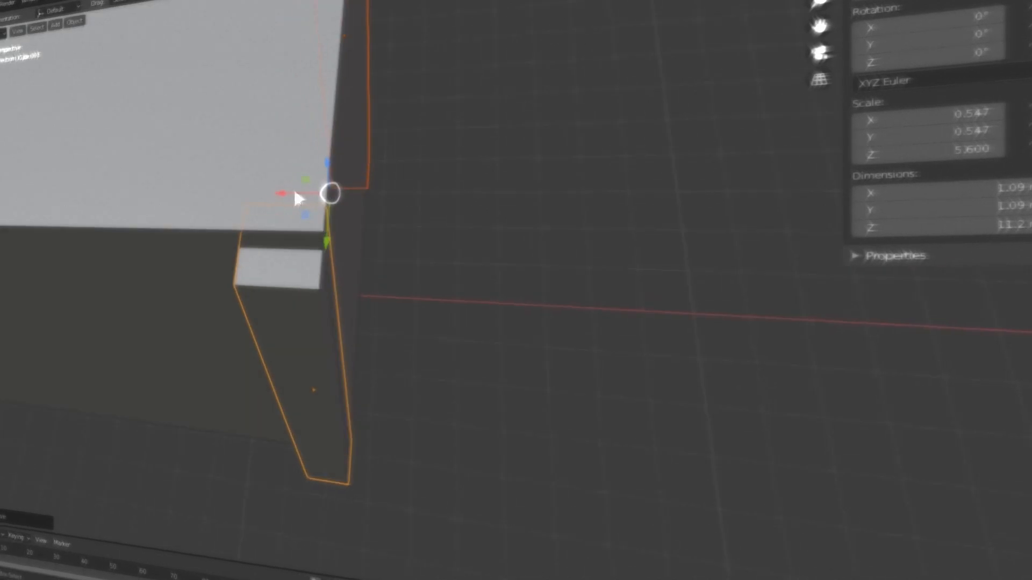
key(KP_0)
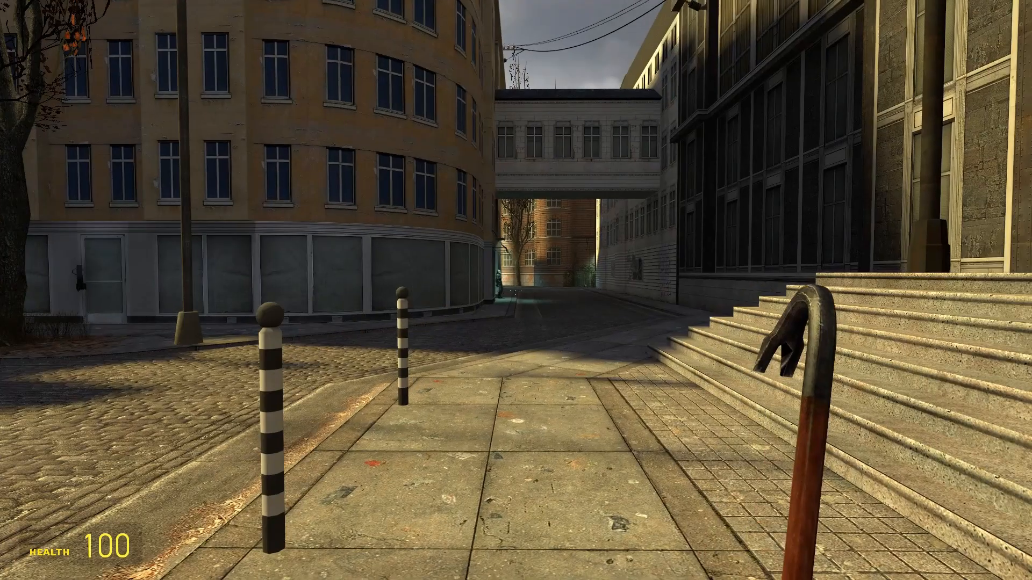
key(w)
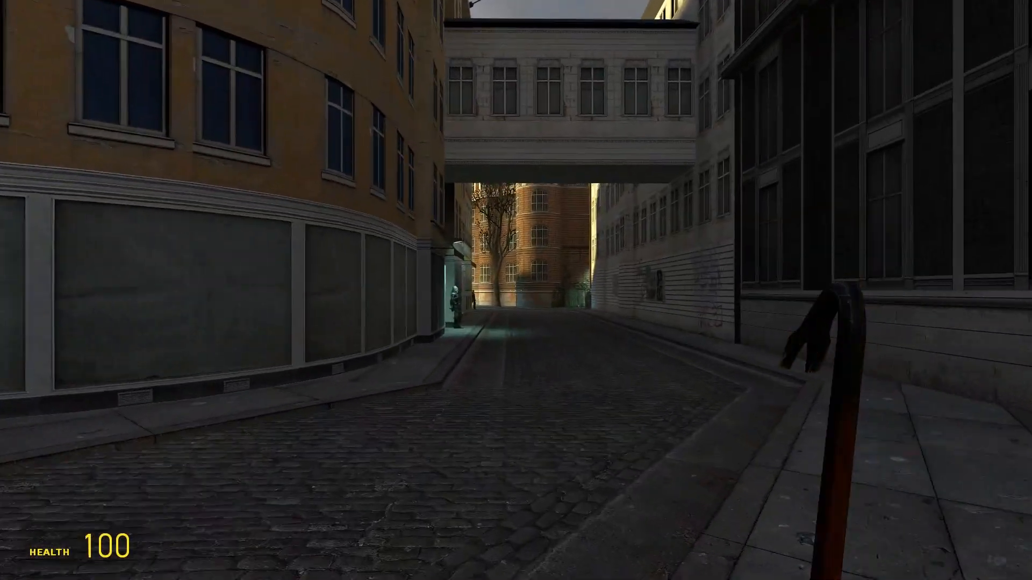
key(w)
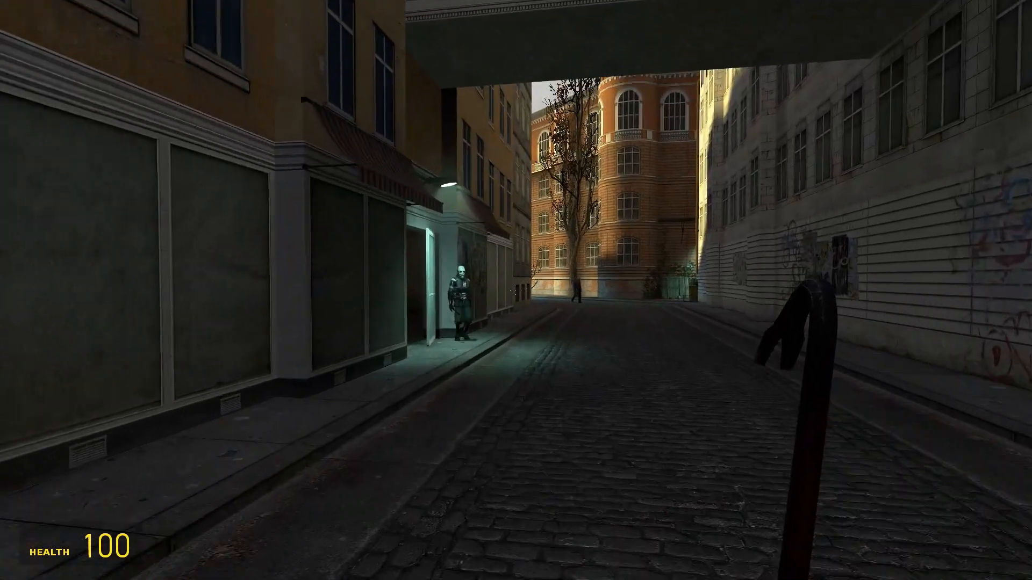
key(w)
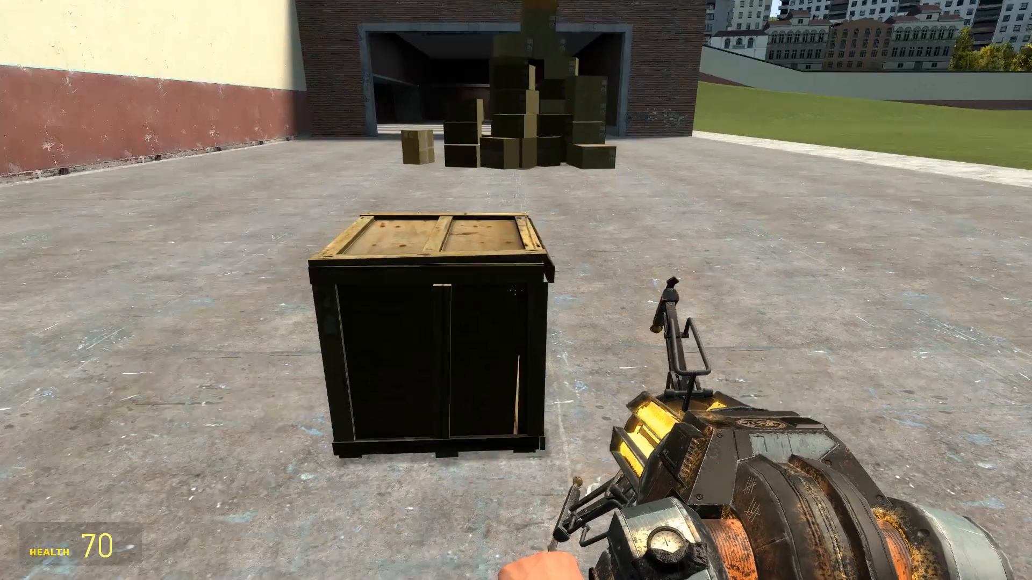
right_click(516, 291)
click(515, 290)
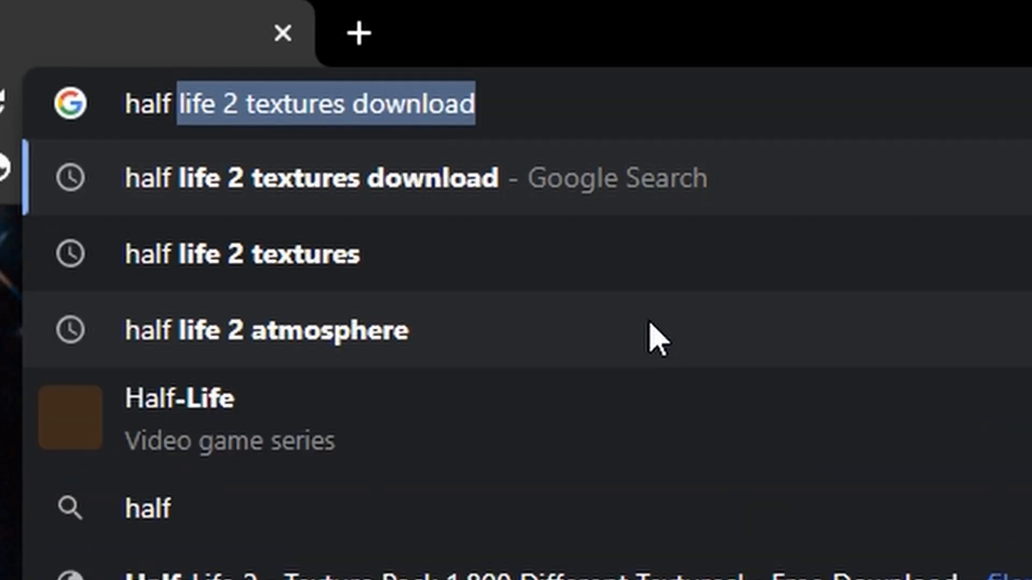
Search the web for "half life 2 textures download".
key(Return)
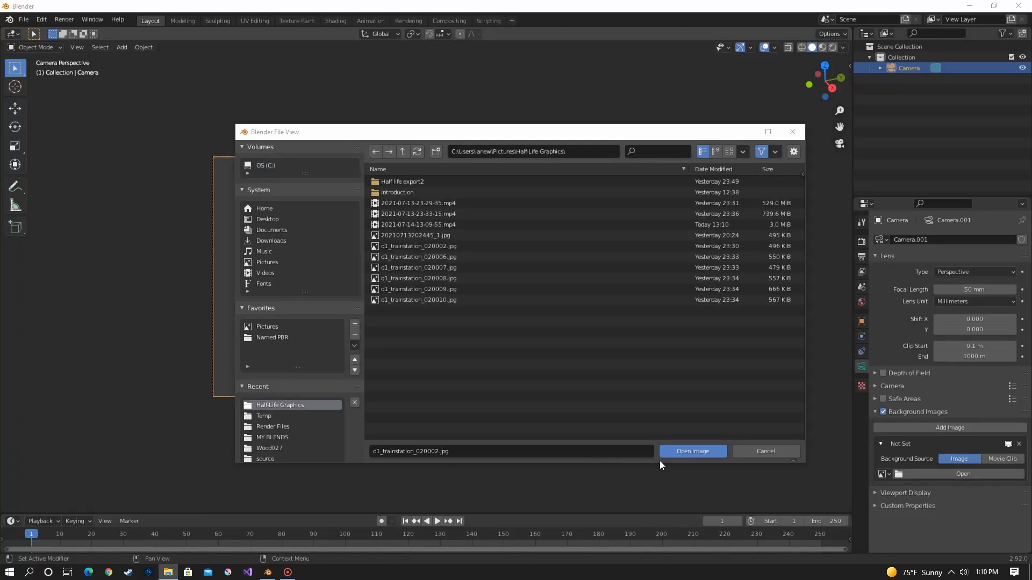
Adjust the camera so its view lines up with the perspective of the hallway background image.
click(696, 452)
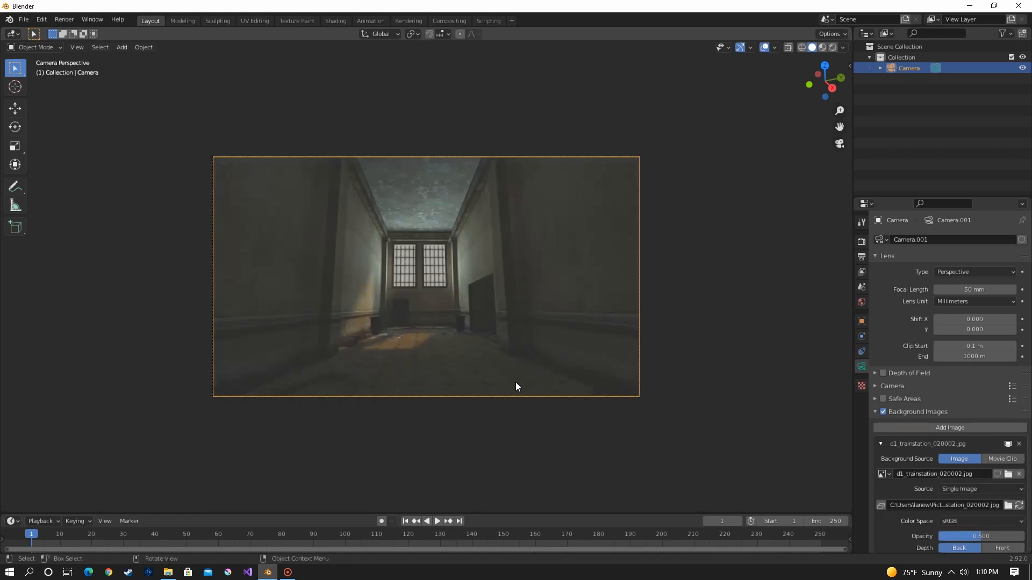
scroll(534, 360, up, 3)
shift+middle_drag(534, 359, 556, 362)
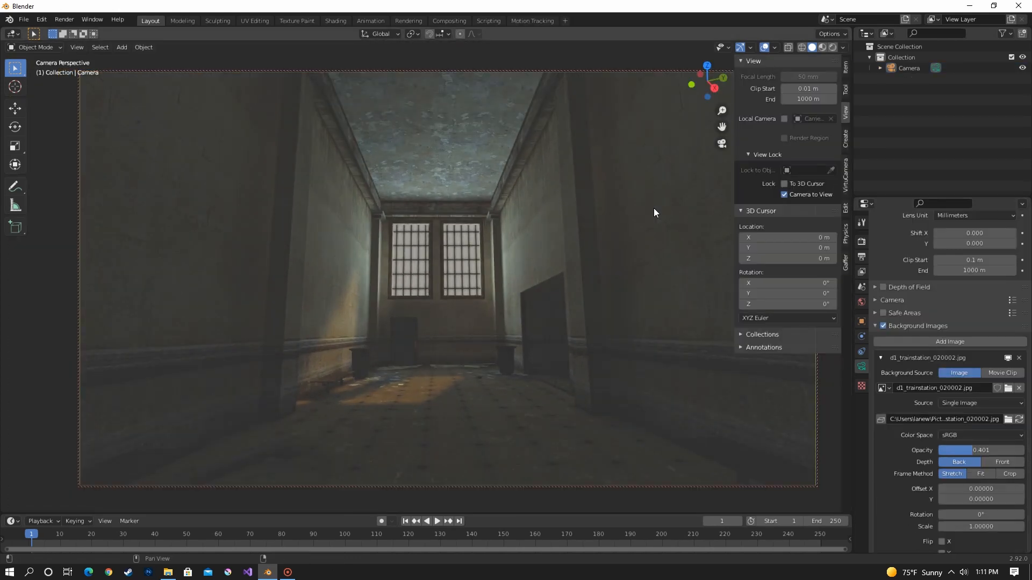
scroll(533, 204, down, 5)
middle_drag(530, 201, 595, 295)
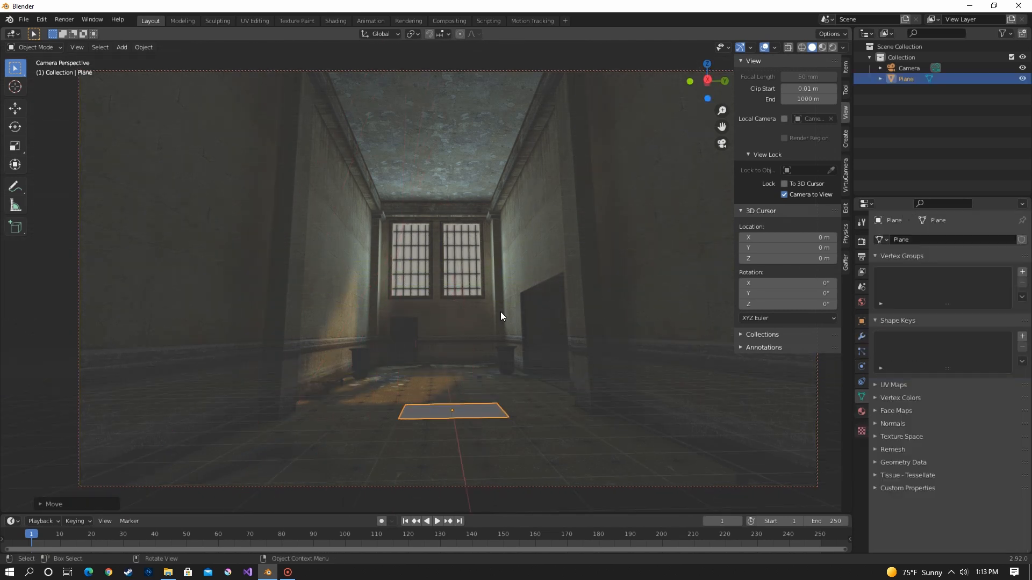
Scale the floor plane up to about 3.43 and show the scene in wireframe.
key(s)
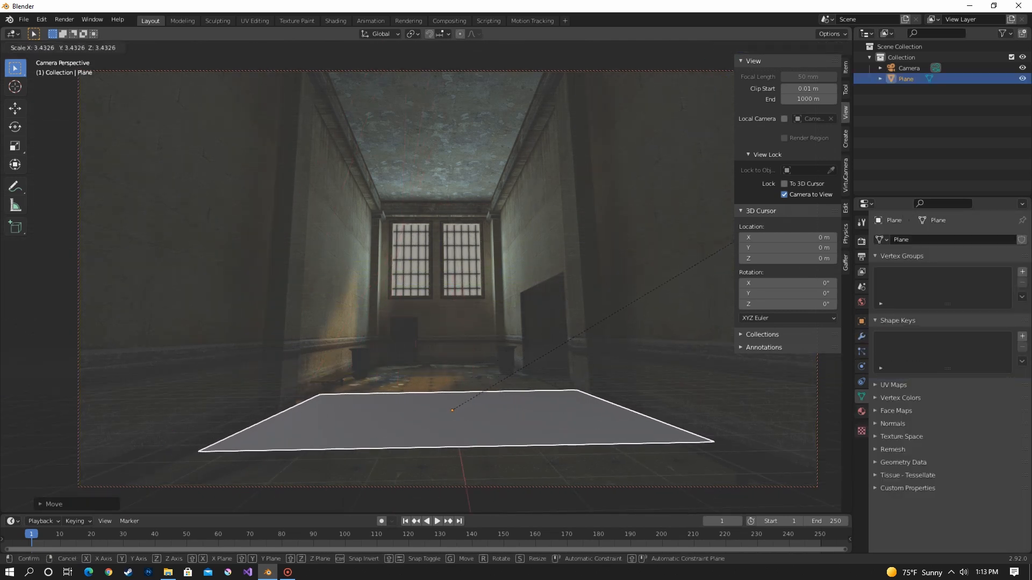
key(Return)
click(803, 47)
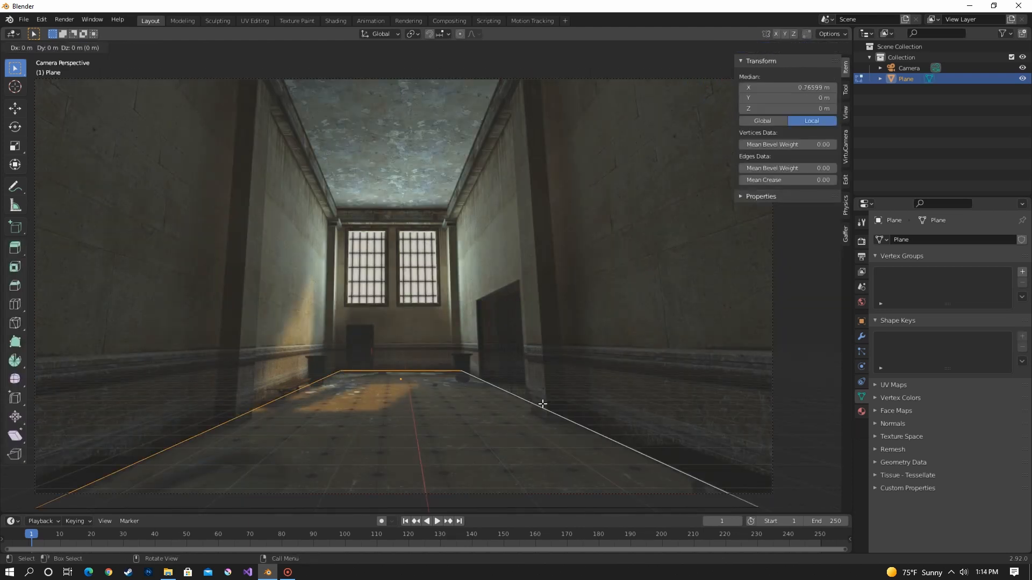
Extrude the floor's outer edges upward along Z into the room's walls and show them in solid shading.
key(e)
key(z)
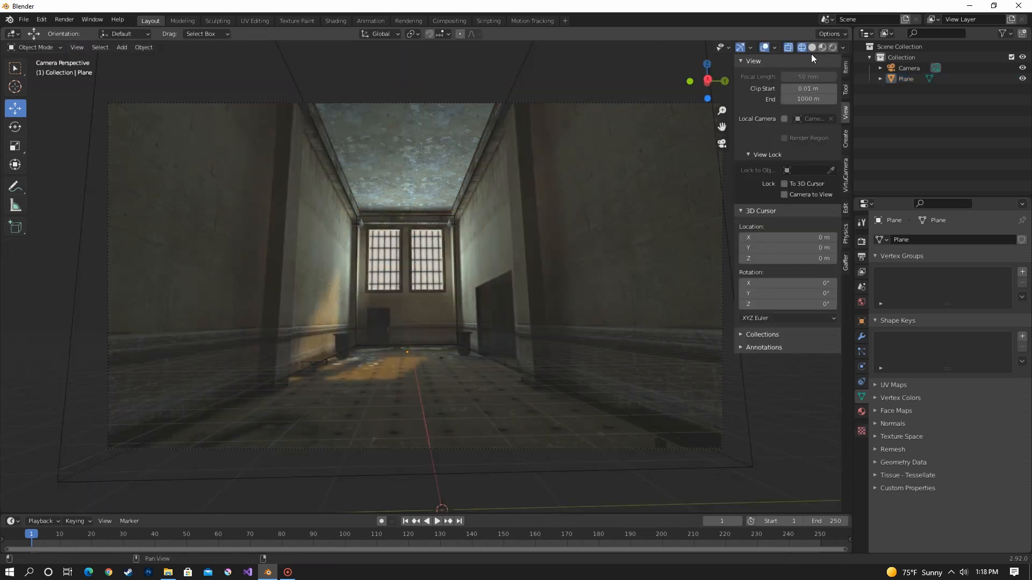
click(812, 47)
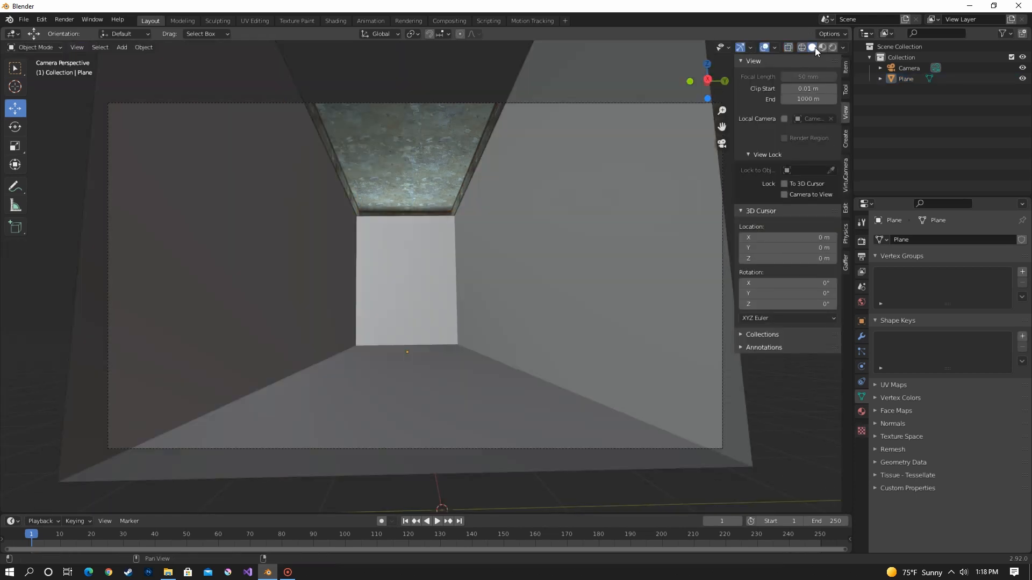
click(491, 155)
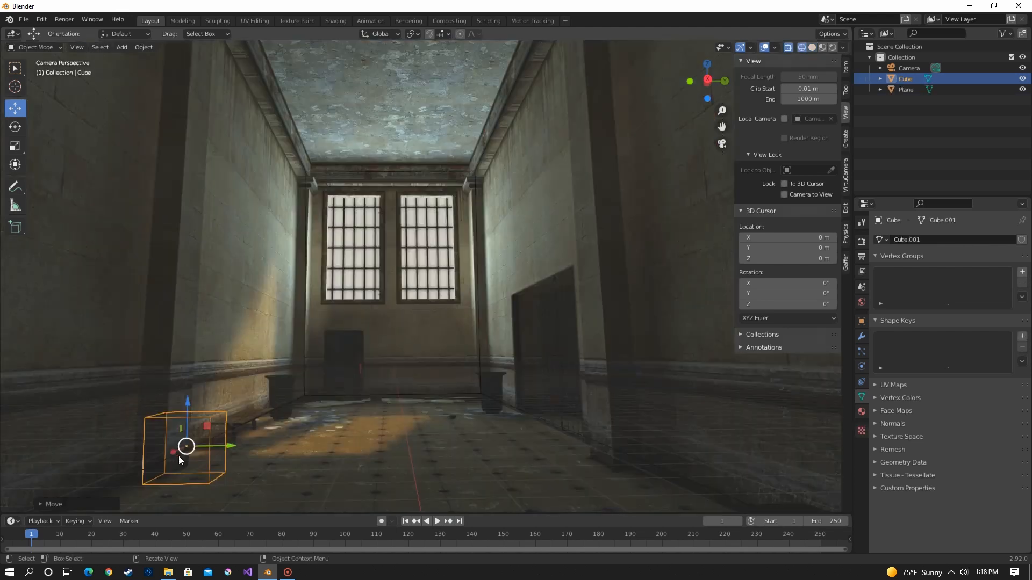
Position the cube at the near pillar and duplicate the tall pillar along Y to the opposite wall.
key(g)
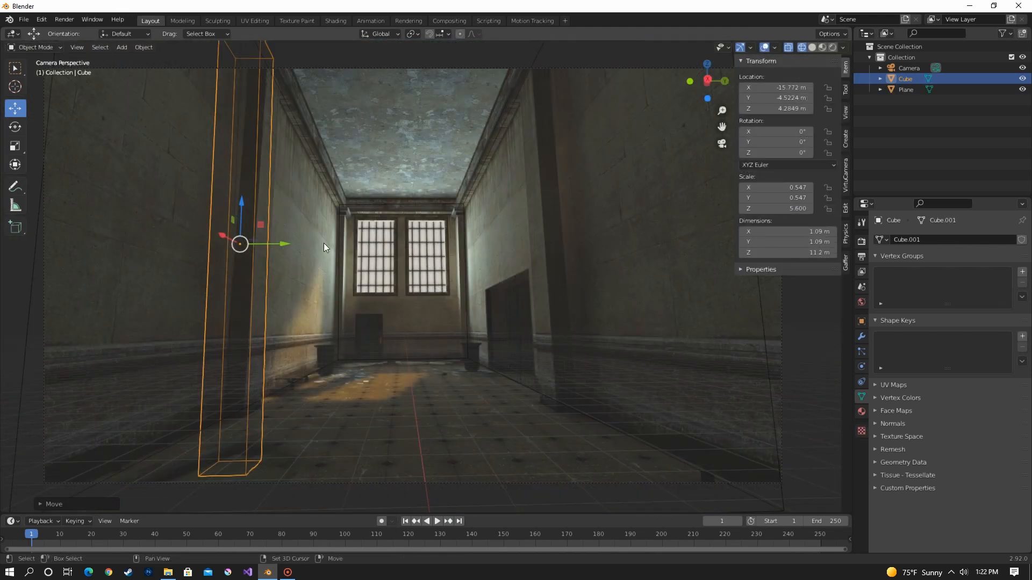
key(shift+d)
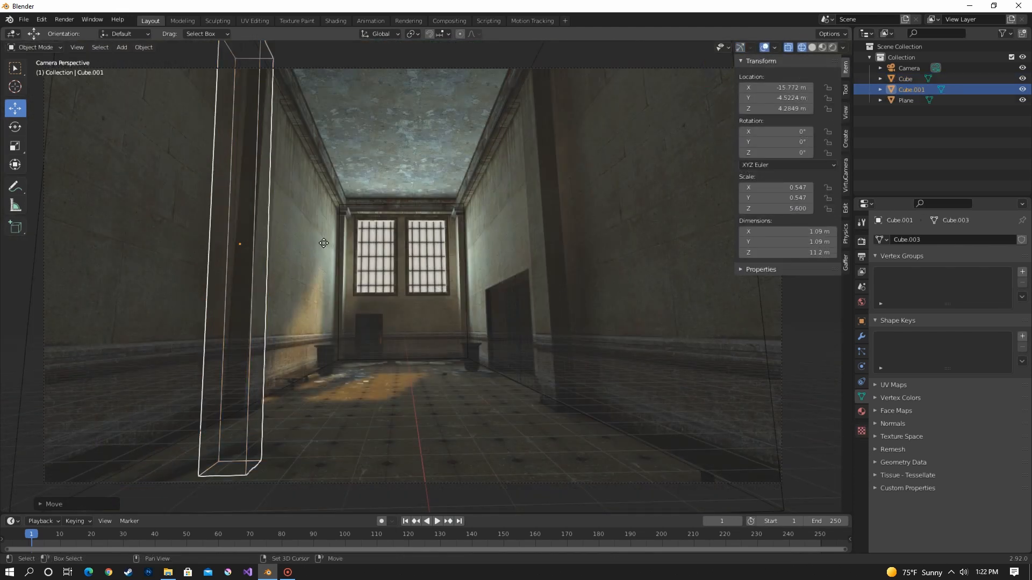
right_click(323, 242)
drag(286, 245, 623, 218)
Duplicate the two near pillars along X to about X -31.9 m, beside the far windows.
key(shift+d)
key(x)
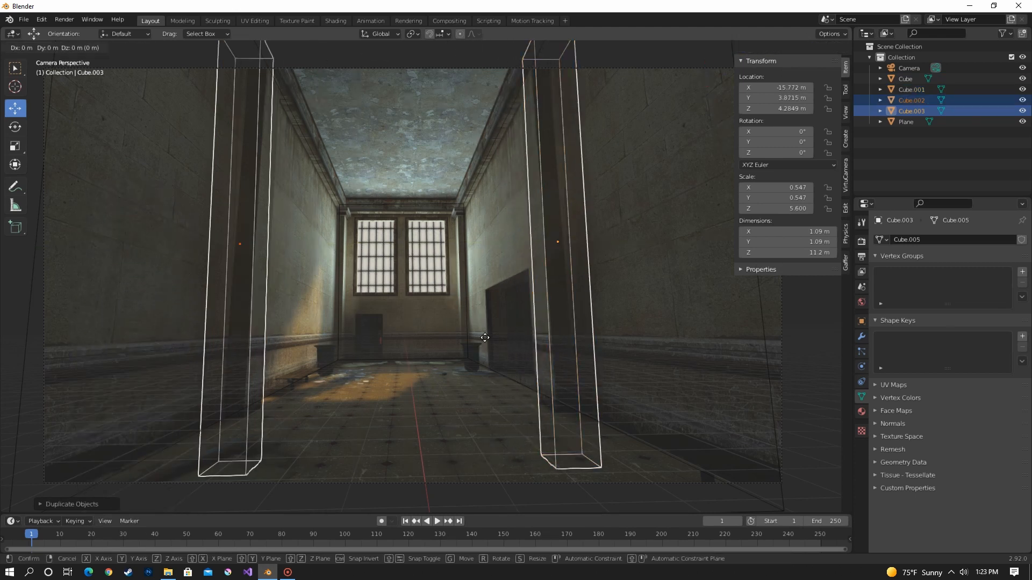
click(473, 392)
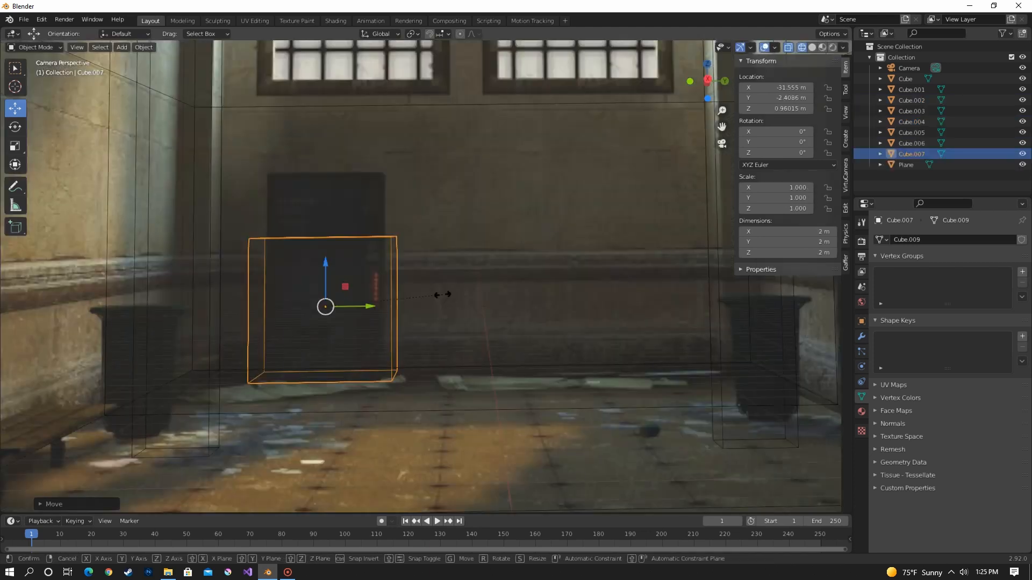
Scale the cube over the cabinet at the far wall along Y to about 0.84.
key(s)
key(y)
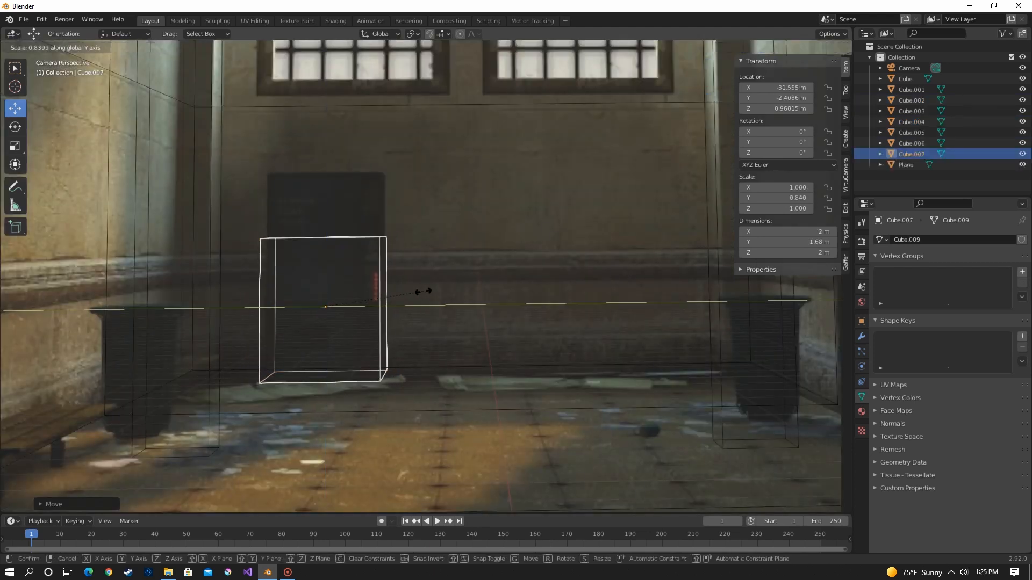
click(418, 290)
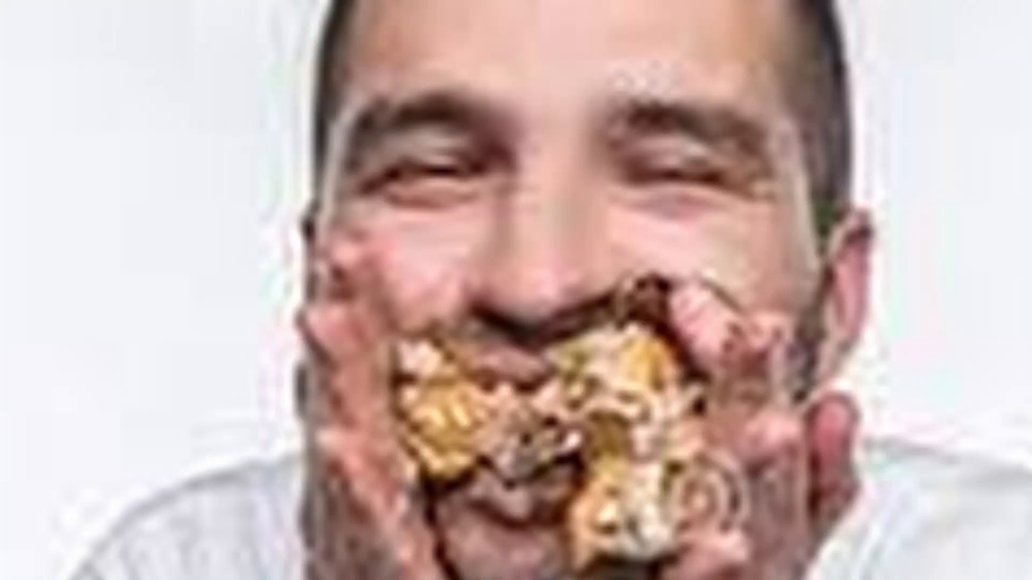
Unwrap the room mesh with Project from View, using camera bounds and clip to bounds.
click(694, 47)
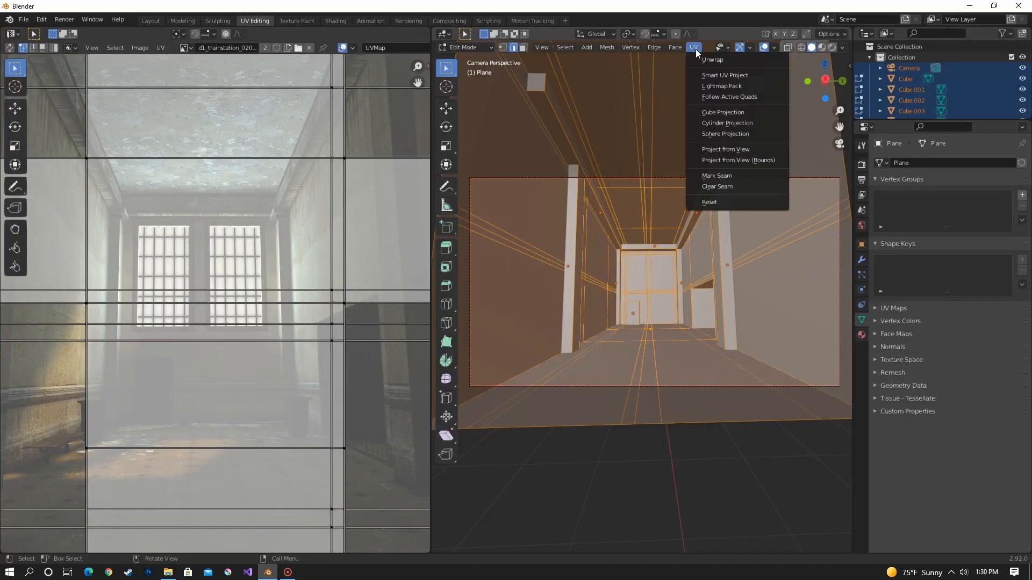
click(740, 145)
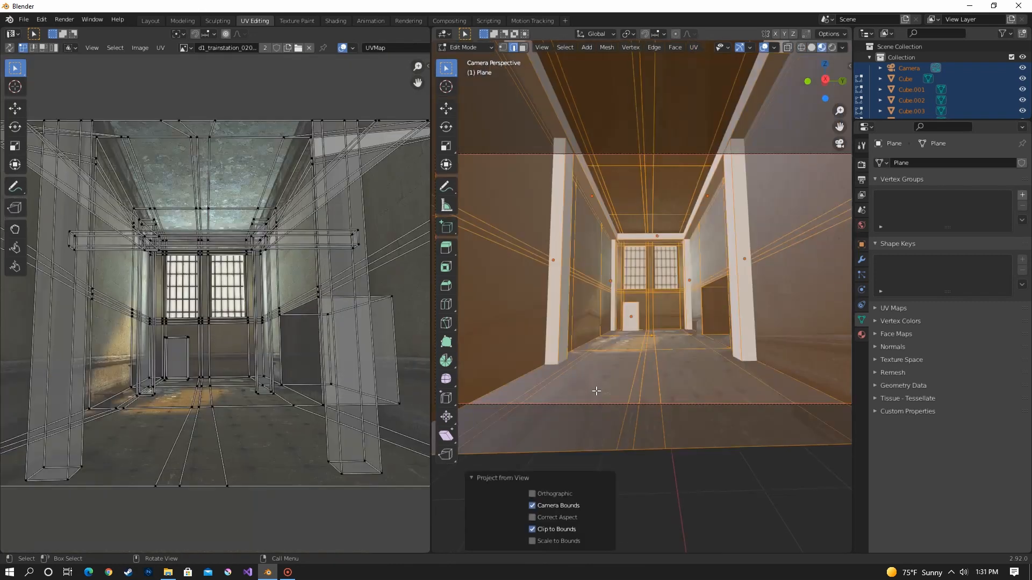
scroll(596, 392, down, 2)
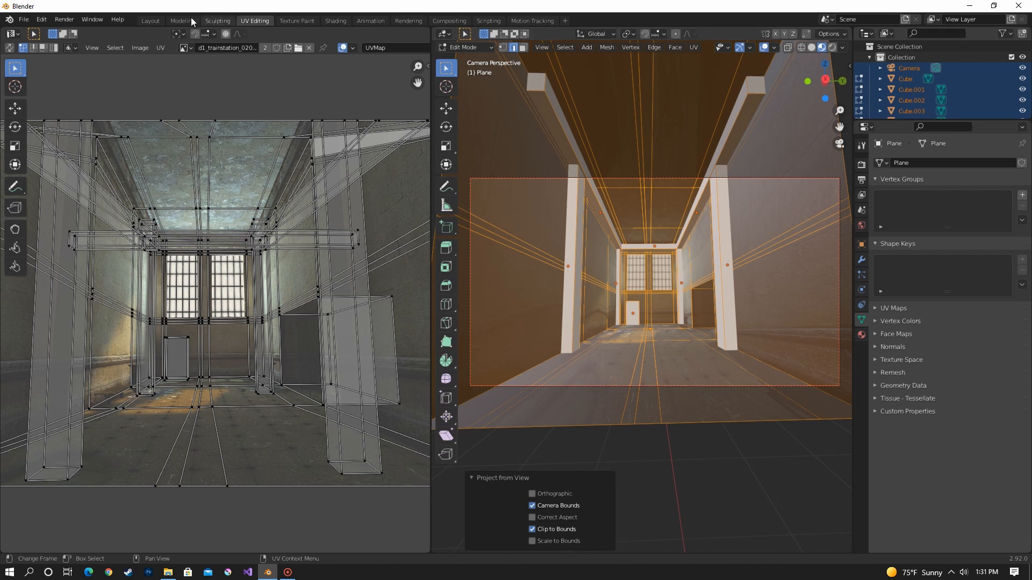
Return to the Layout workspace and delete the cube standing in for the cabinet at the far wall.
click(153, 20)
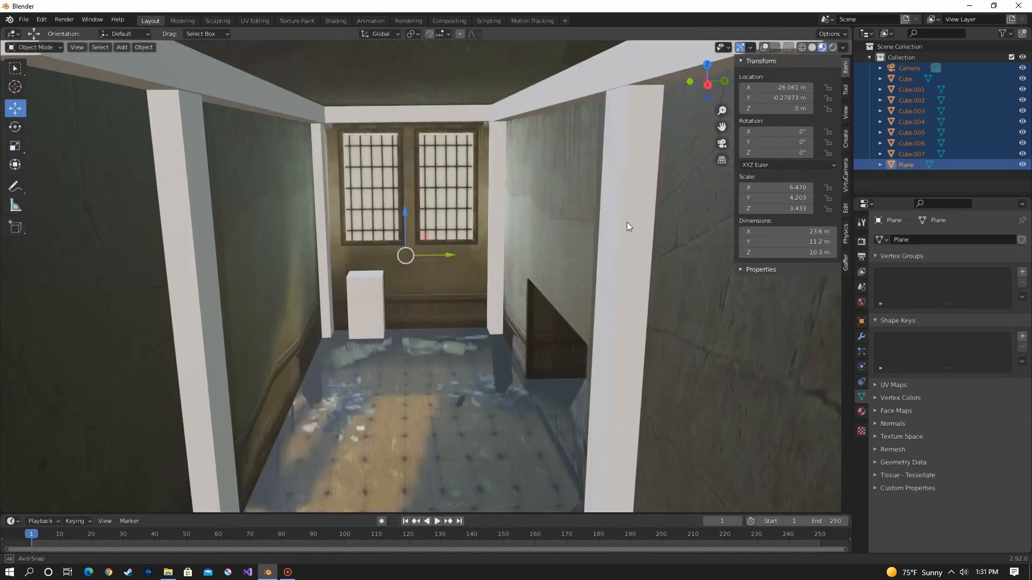
shift+middle_drag(627, 221, 575, 114)
shift+middle_drag(520, 177, 534, 111)
scroll(574, 182, up, 5)
scroll(567, 140, down, 6)
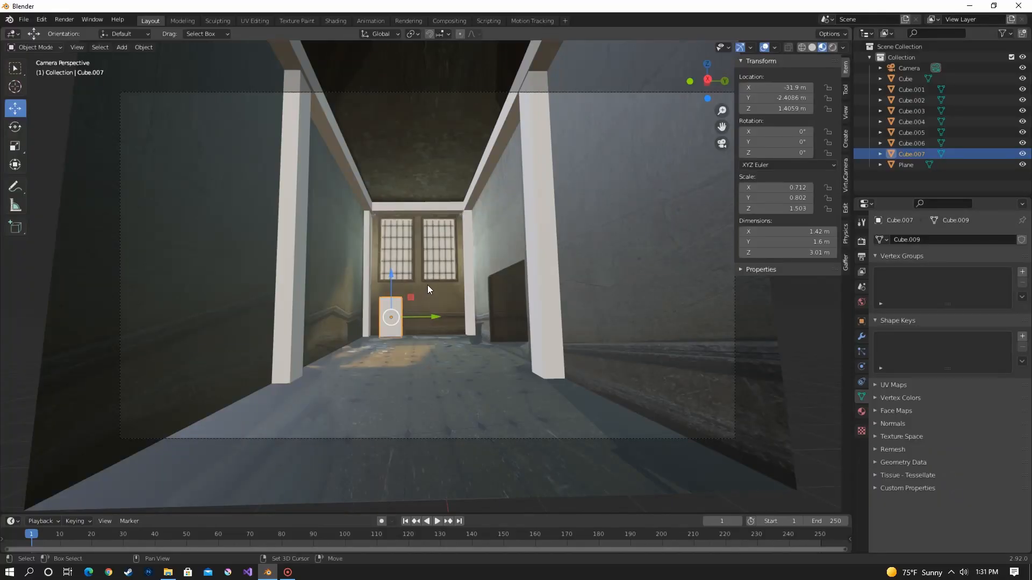
shift+click(424, 286)
key(Delete)
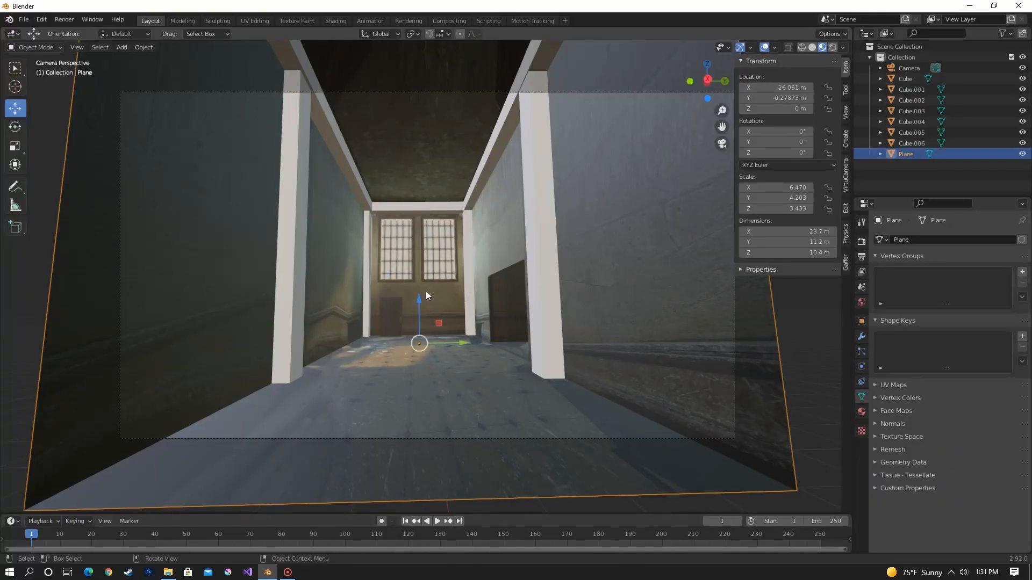
Delete the two pillars flanking the windows at the far end of the hallway.
scroll(421, 275, up, 5)
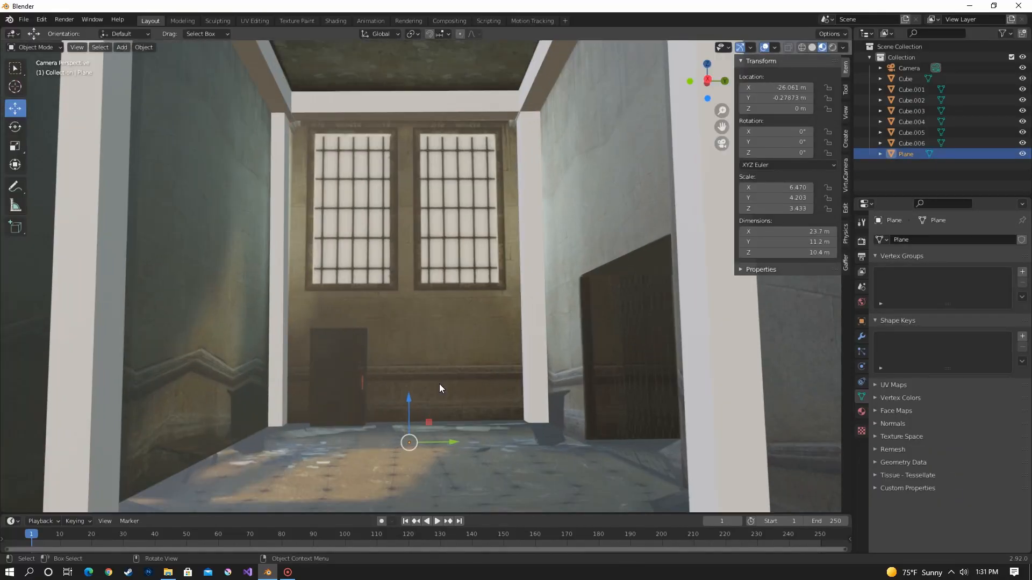
scroll(439, 384, up, 4)
shift+middle_drag(458, 319, 496, 164)
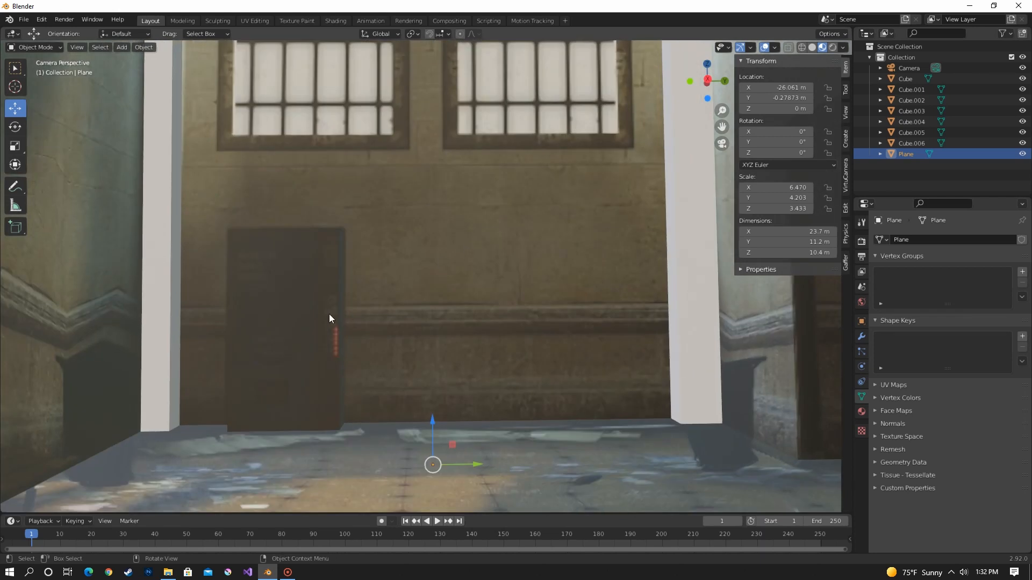
key(Home)
click(552, 306)
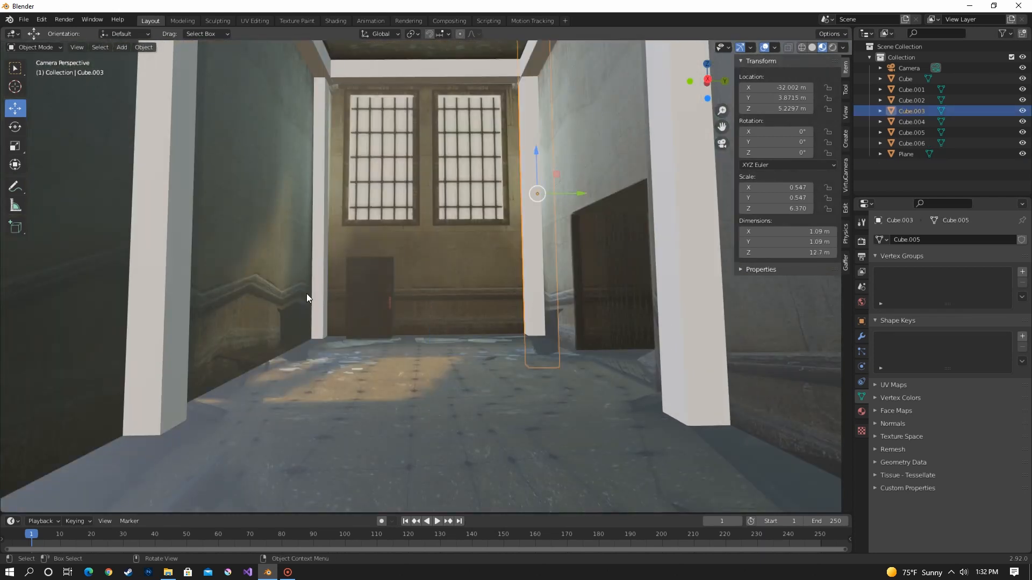
click(317, 293)
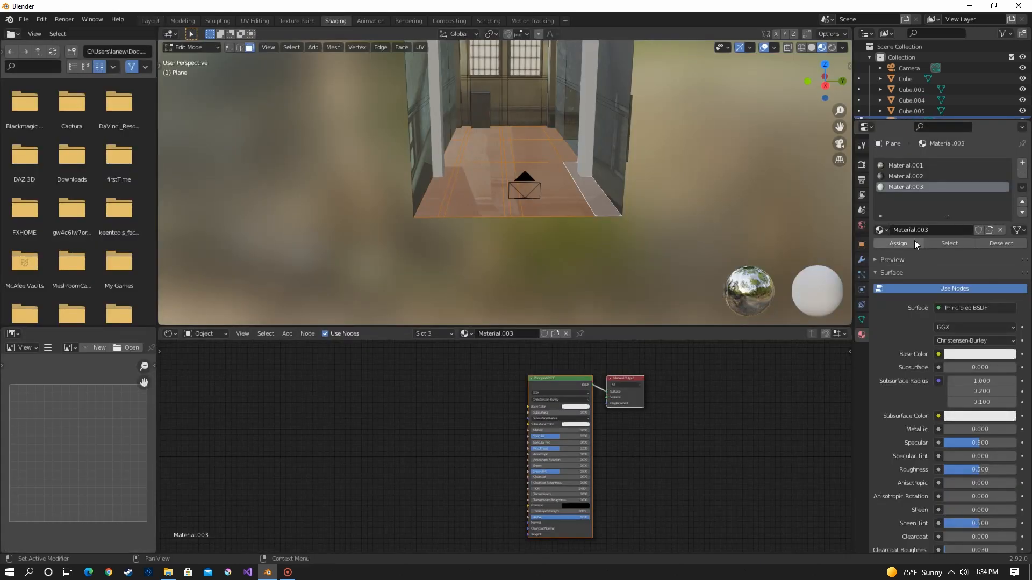
Assign Material.003 to the selected floor faces and connect the trainstation floor screenshot to its Base Color as an image texture.
click(897, 244)
drag(71, 312, 421, 419)
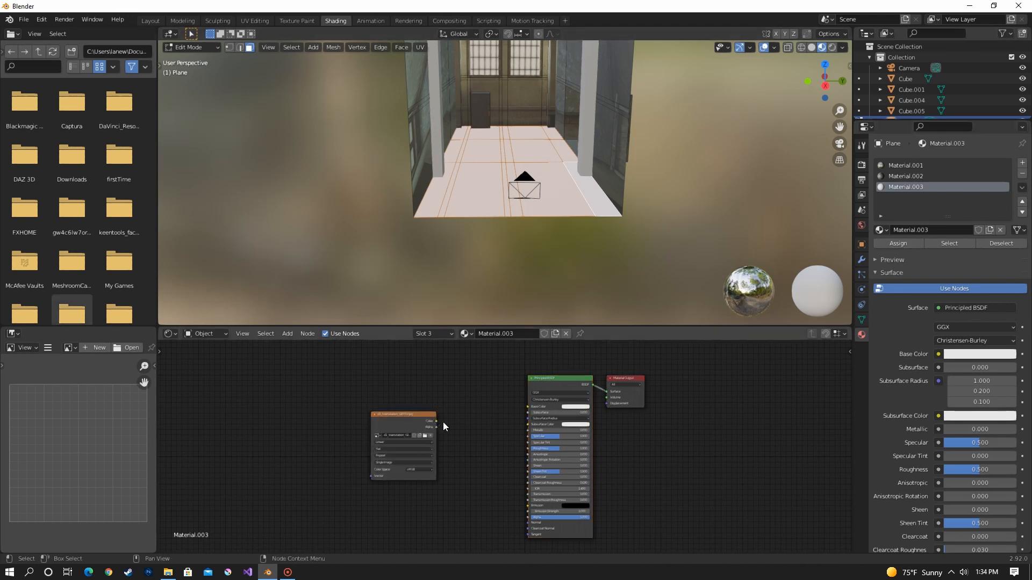
drag(531, 410, 528, 408)
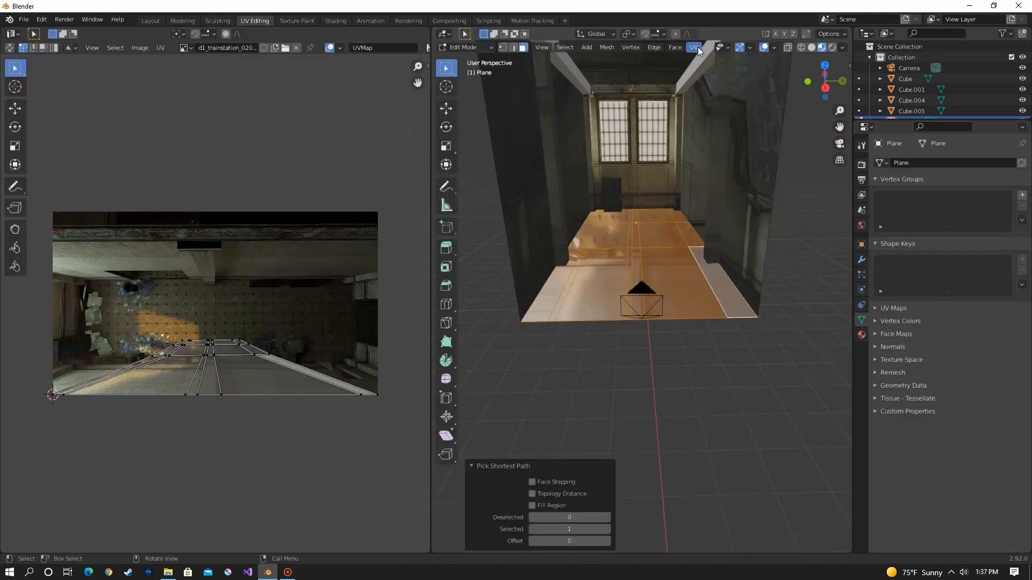
Unwrap the floor faces, then scale their UVs and rotate them about 180° to fit the tiled floor in the image.
click(694, 47)
click(718, 59)
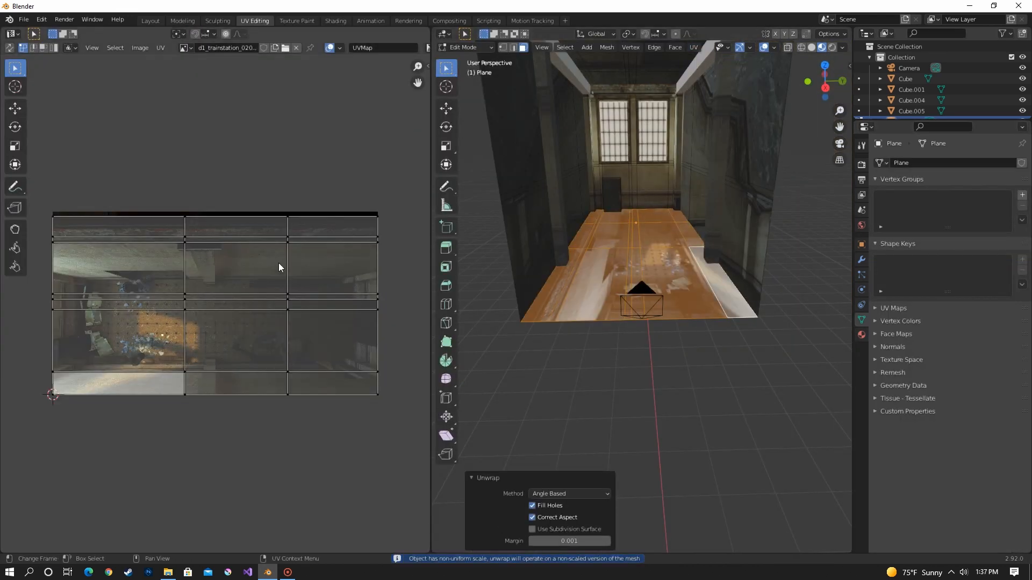
key(a)
key(s)
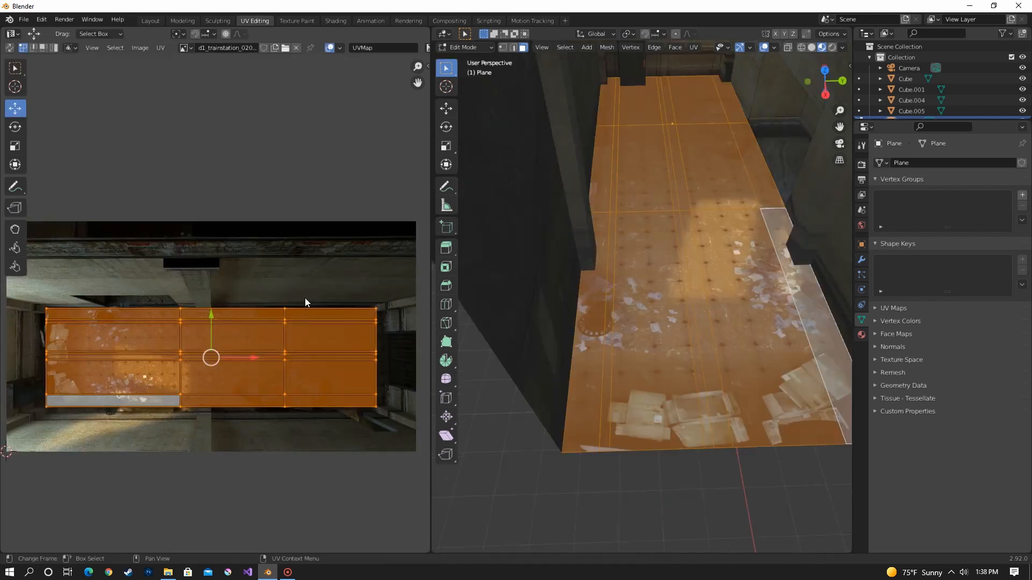
key(r)
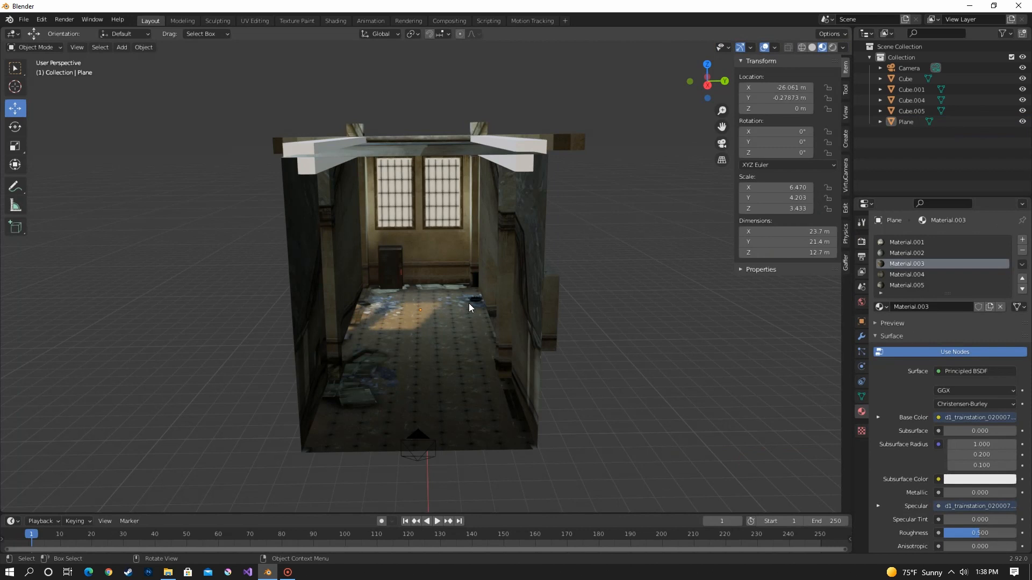
mouse_move(469, 303)
middle_down()
mouse_move(459, 311)
mouse_move(478, 316)
mouse_move(458, 303)
middle_up()
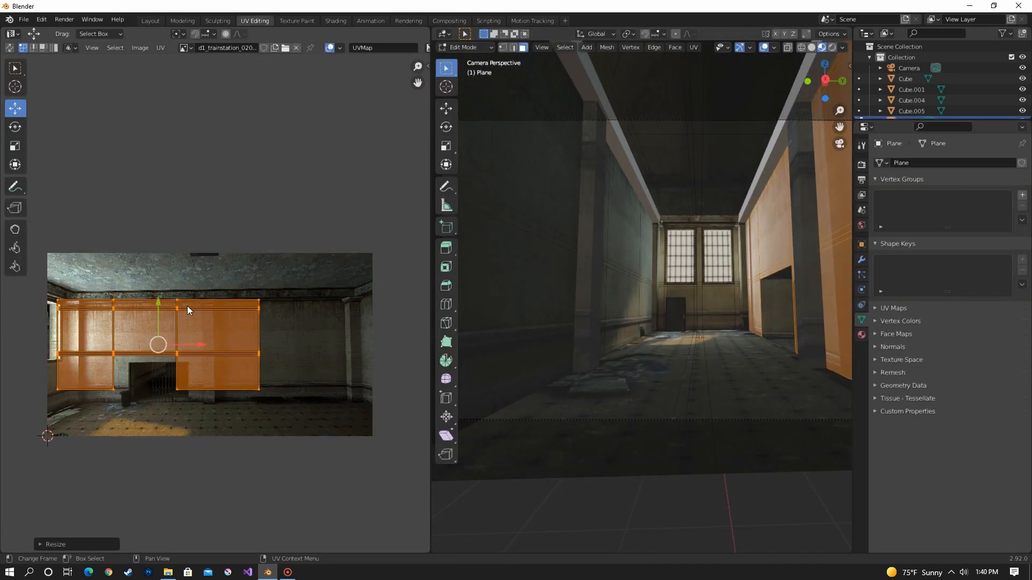
Move the right wall's UVs over the matching wall in the screenshot and nudge the pillar face's UVs slightly upward.
key(g)
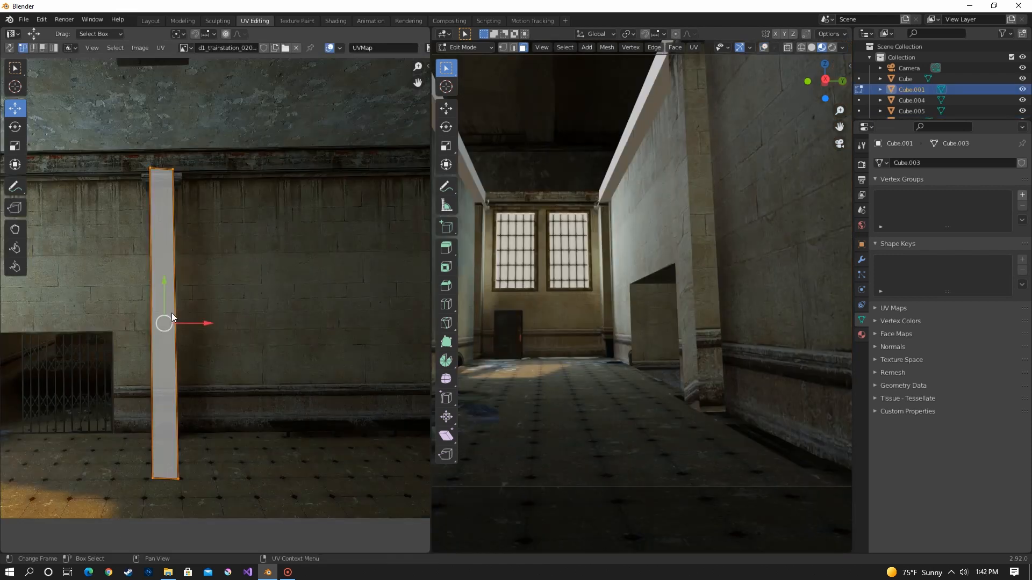
key(g)
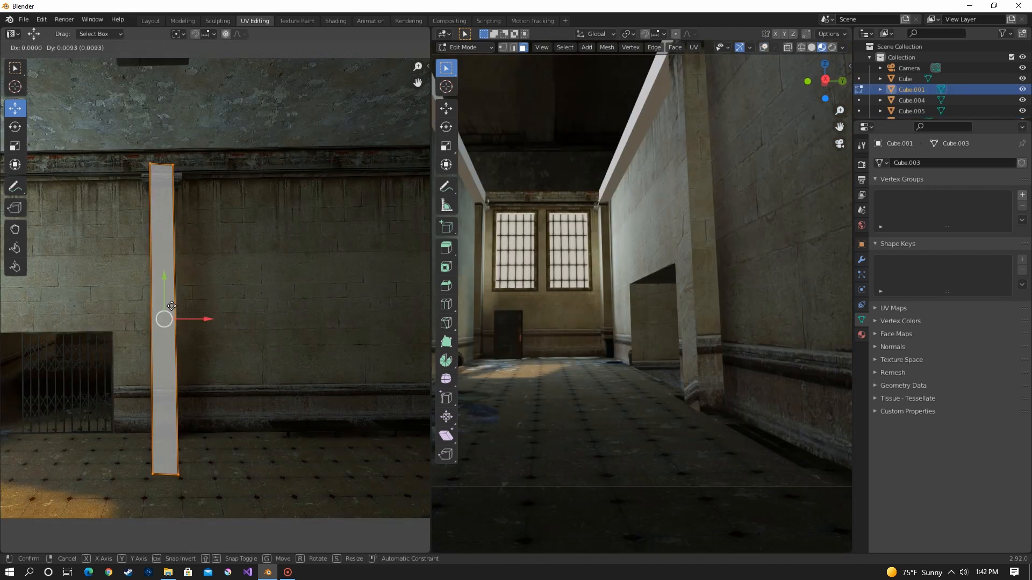
click(172, 301)
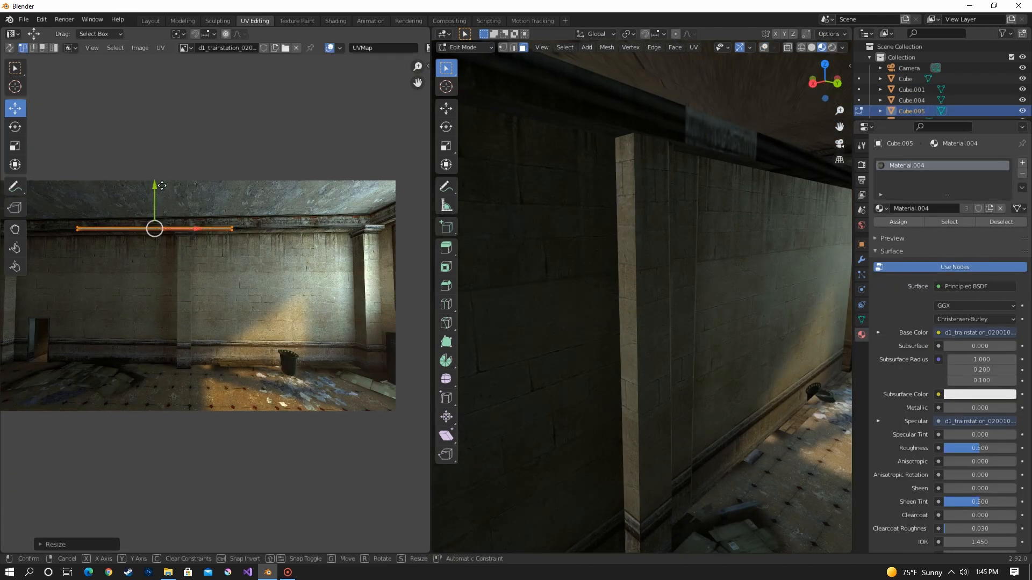
Move the ceiling beam's UVs up onto the cornice in the image and stretch them about 3.26 times along Y.
drag(157, 196, 158, 189)
key(s)
key(y)
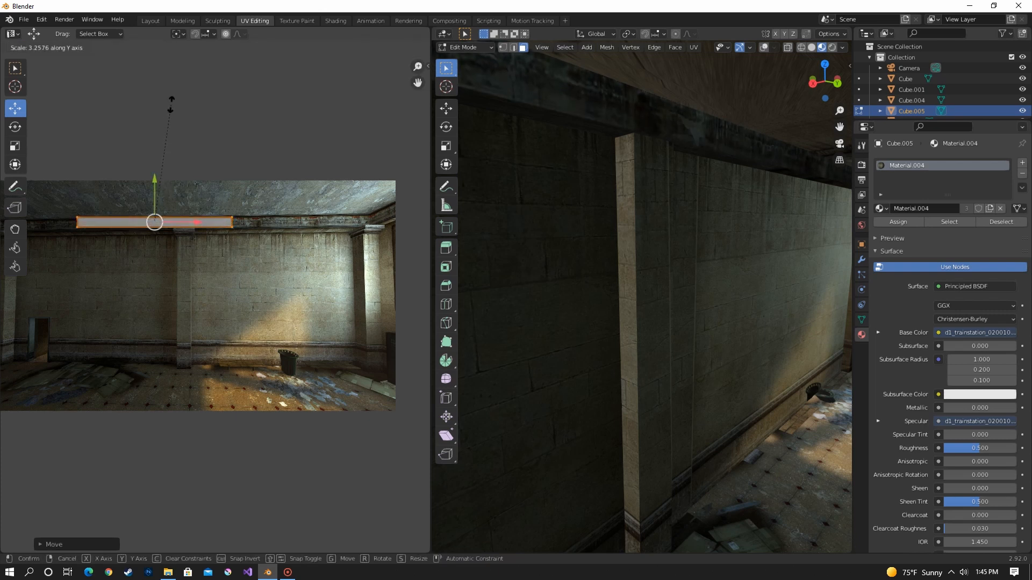
key(Return)
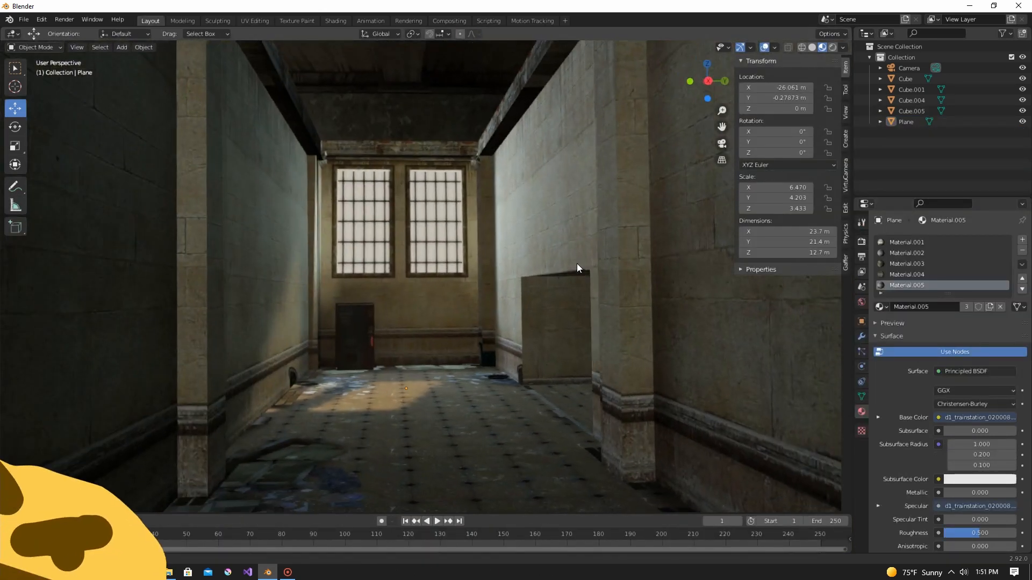
scroll(574, 263, down, 8)
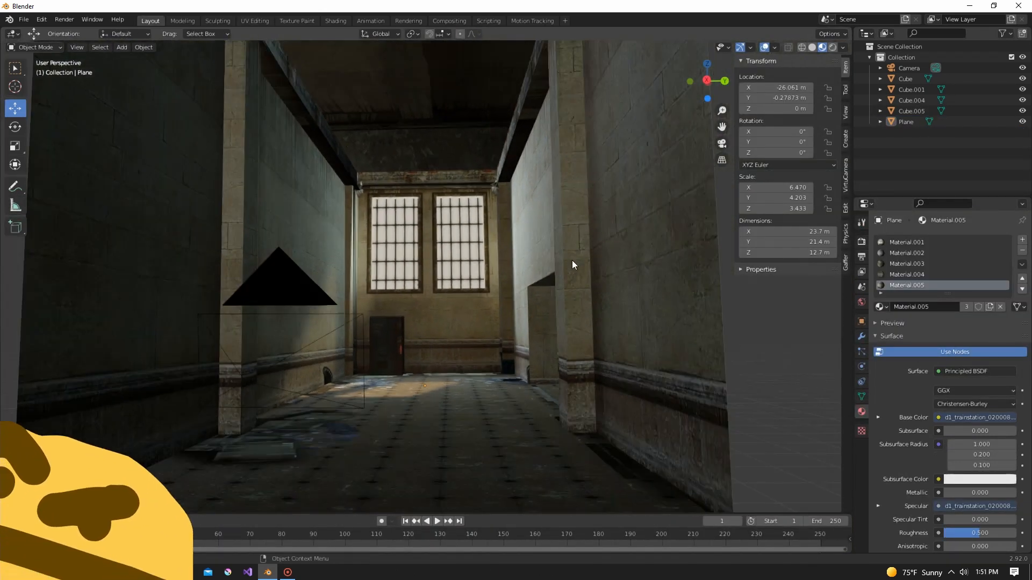
Extrude the two window faces at the far end of the hallway along their normals.
middle_drag(597, 282, 576, 279)
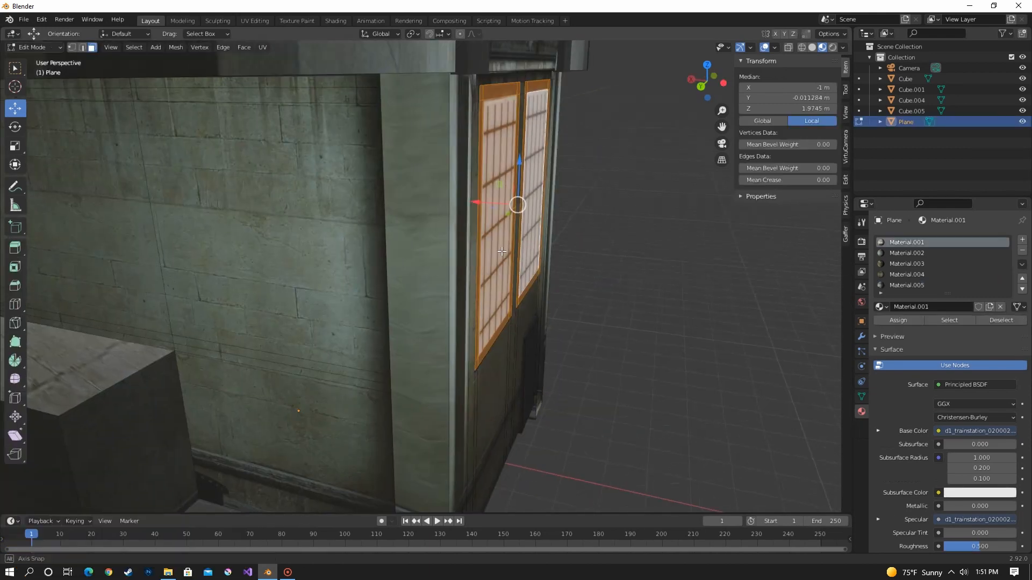
key(e)
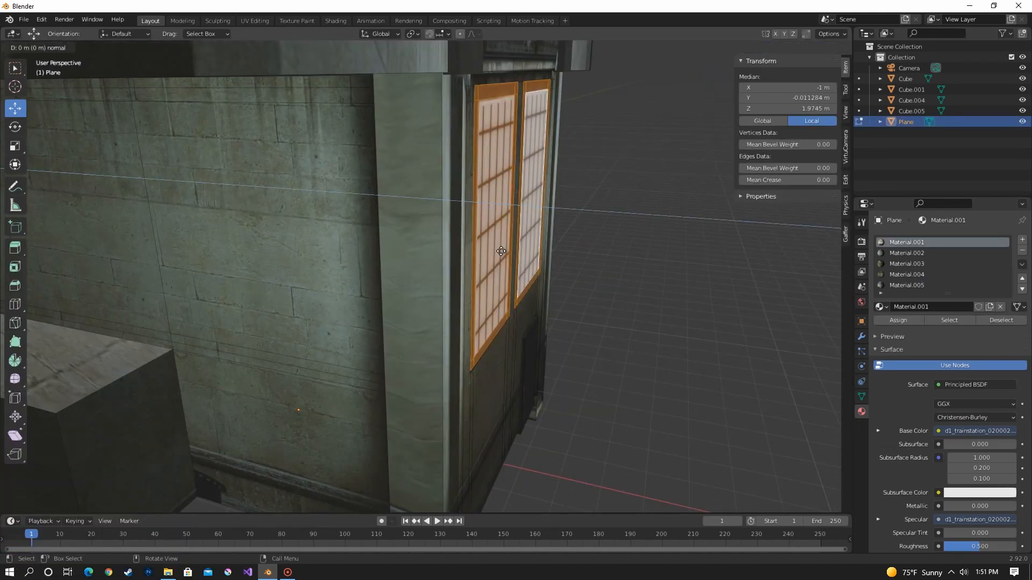
click(484, 207)
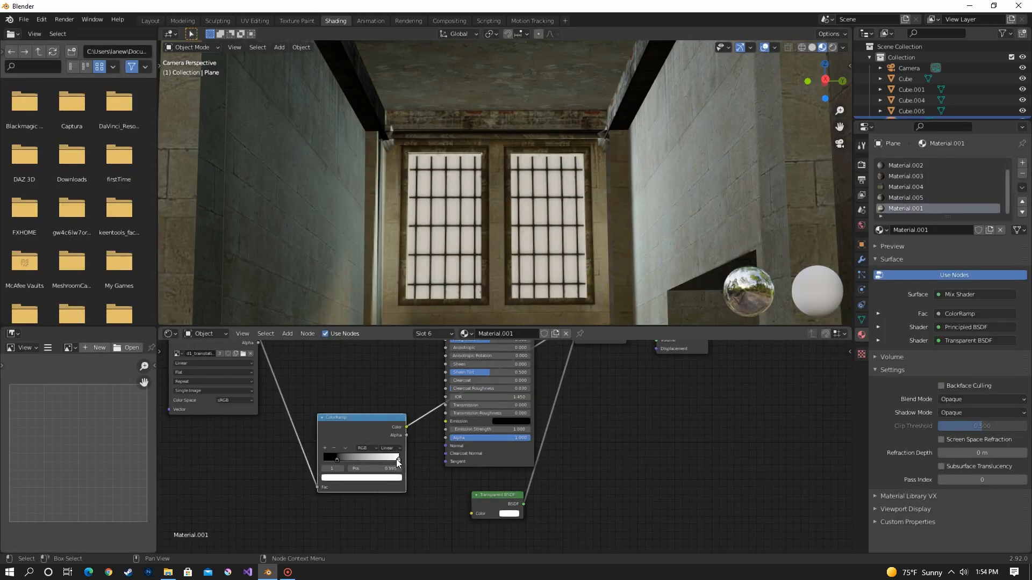
Shift the white ColorRamp stop close to the black one to sharpen the window material's transparency mask.
drag(376, 425, 356, 428)
drag(353, 496, 309, 496)
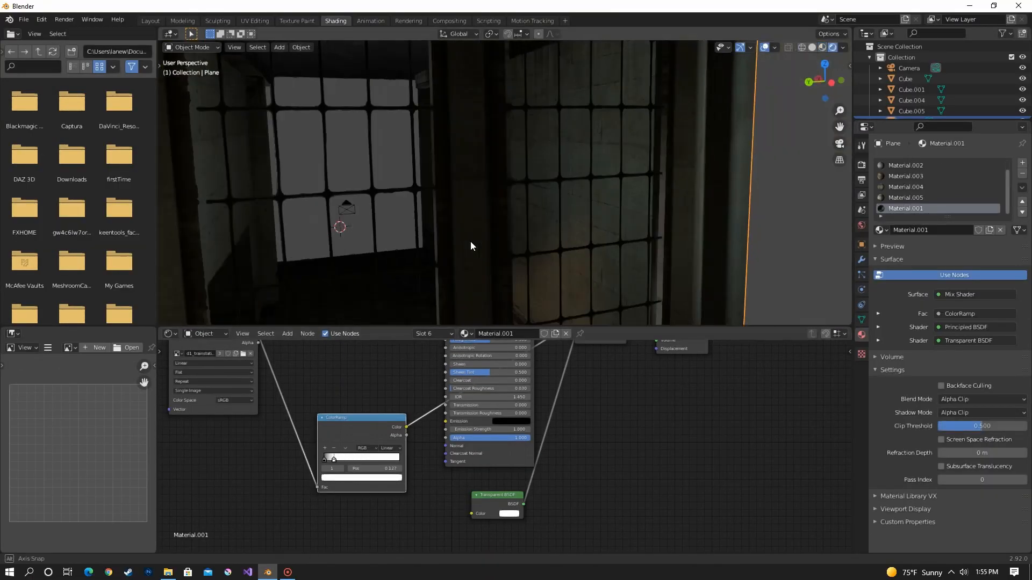
Rotate the sun light to shine through the far windows and switch the render engine to Cycles.
middle_drag(469, 241, 540, 233)
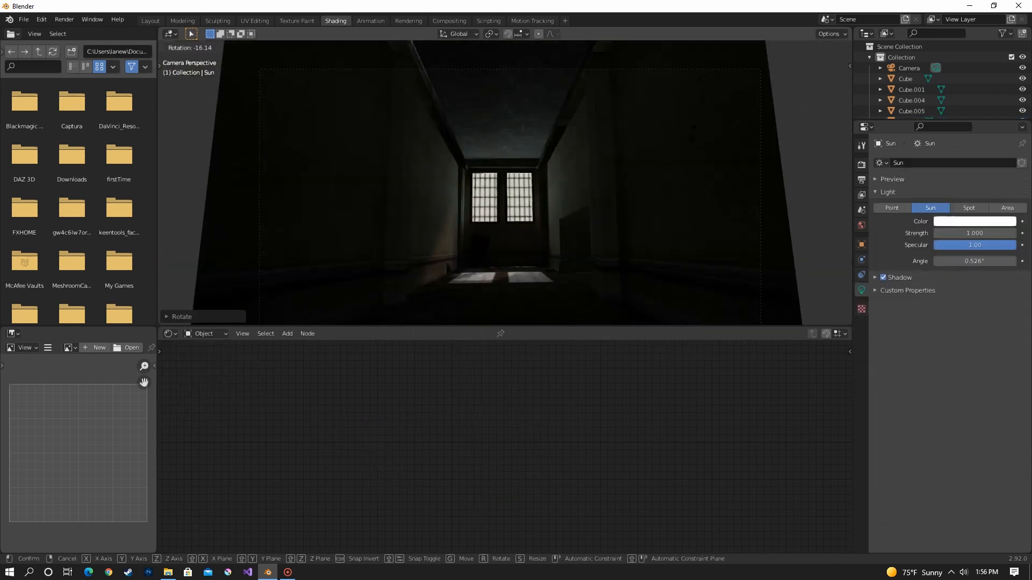
key(Return)
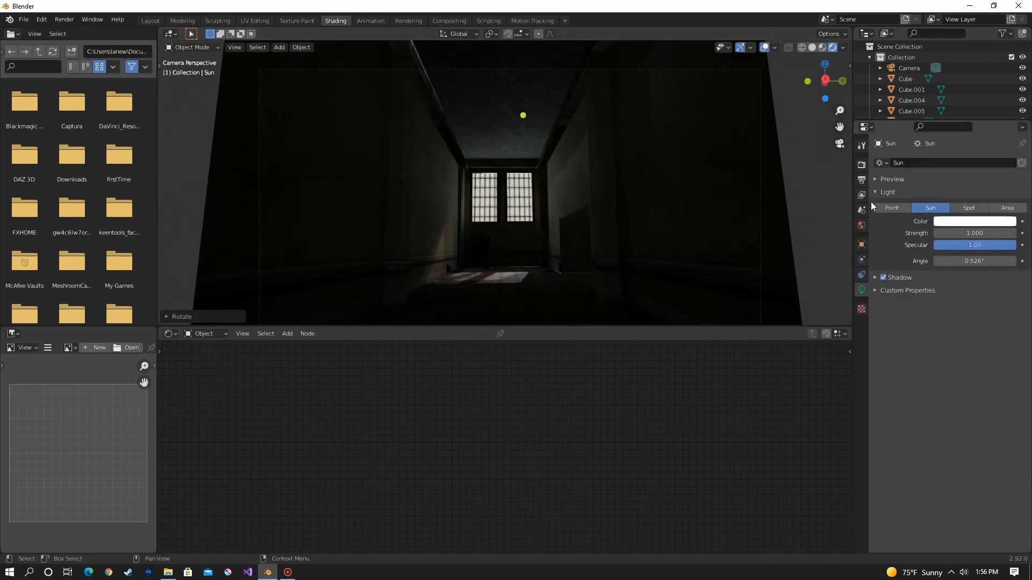
click(861, 164)
click(953, 162)
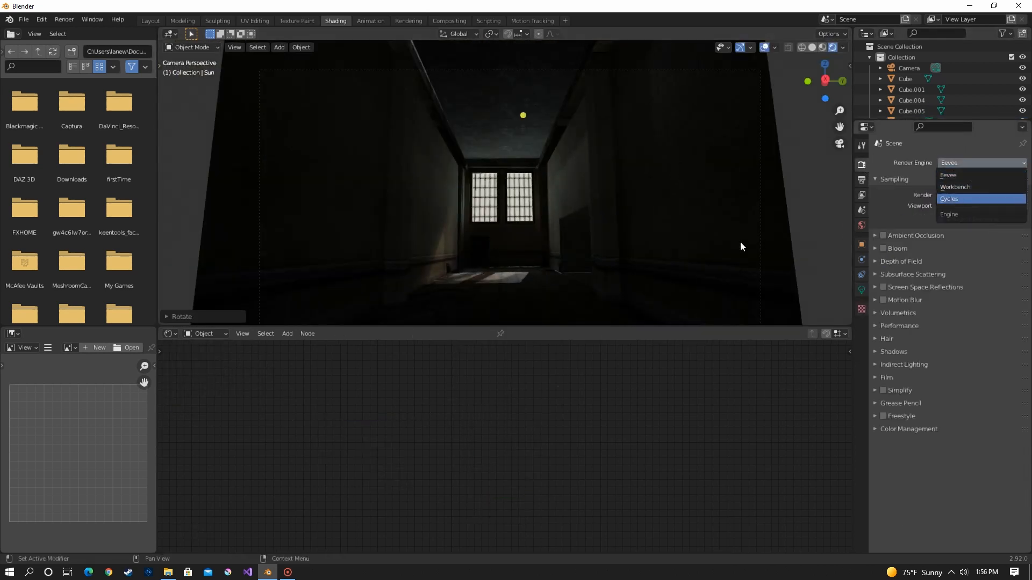
key(Return)
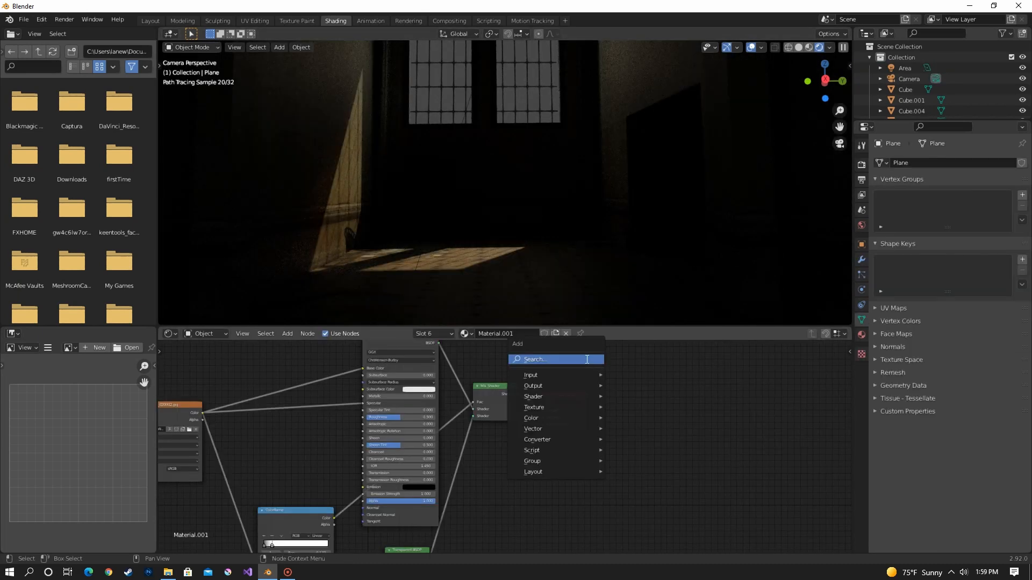
Add an Emission shader to the window material, Material.001, and place it near the Material Output.
key(shift+a)
click(587, 359)
text(em)
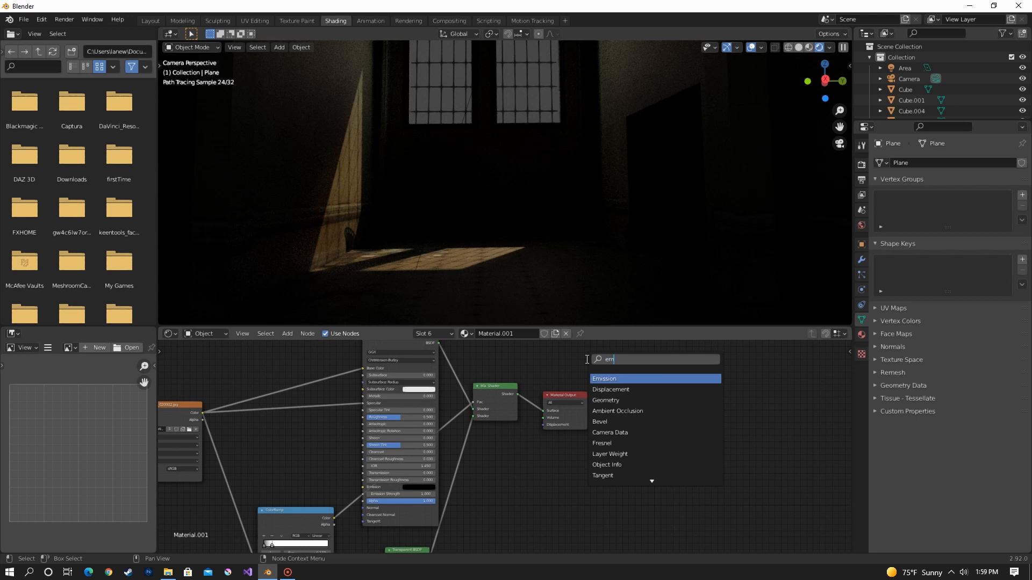
click(627, 377)
click(631, 486)
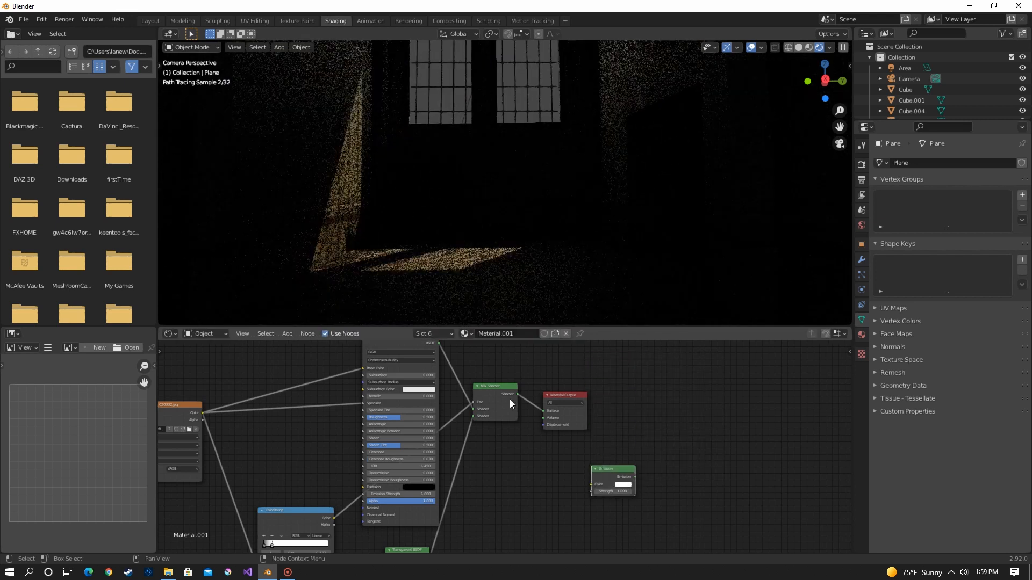
Insert a duplicate Mix Shader before the Material Output, connect the Emission shader, and feed the image's color into the emission setup.
click(510, 404)
key(shift+d)
click(548, 405)
drag(607, 468, 543, 416)
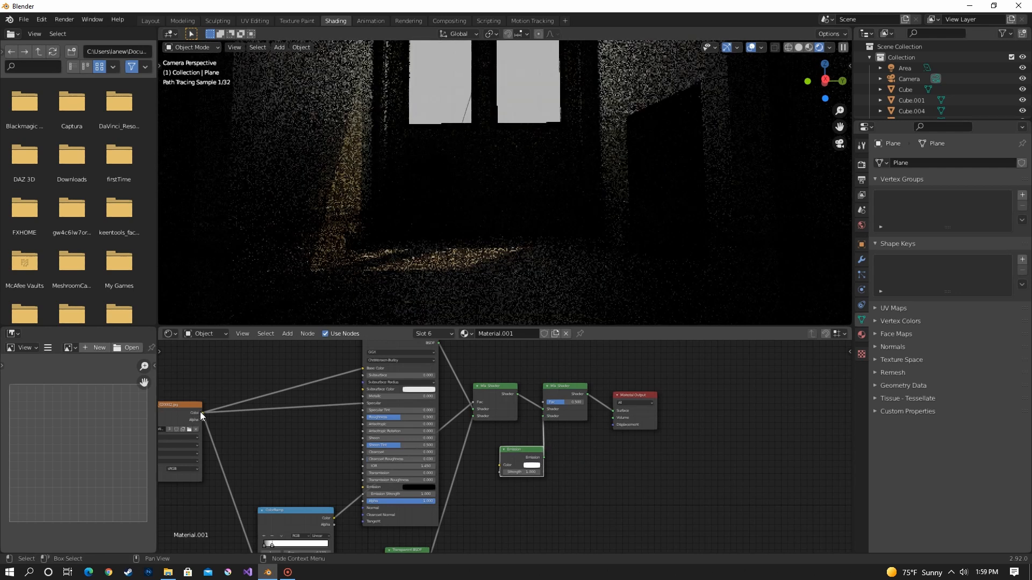
drag(202, 413, 597, 472)
scroll(482, 208, down, 2)
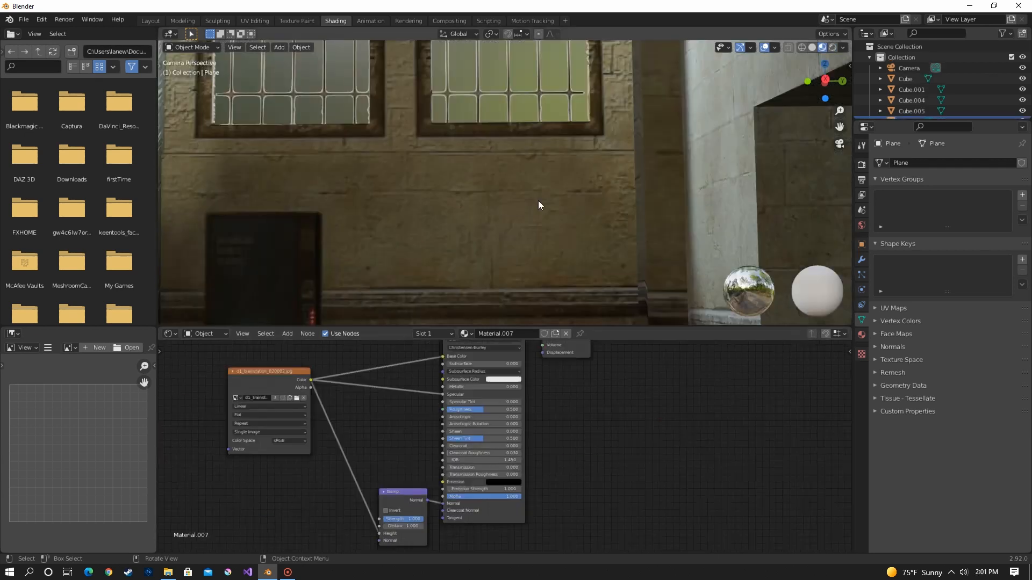
Lower Material.007's bump strength, and adjust the brightness of a Bright/Contrast node between the floor image and Roughness in Material.003.
drag(406, 522, 376, 522)
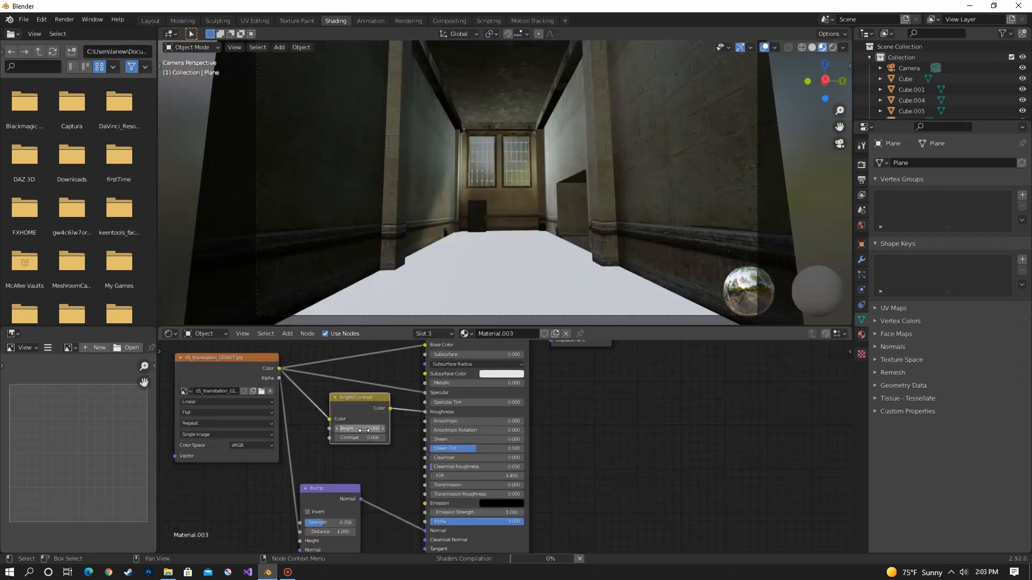
middle_drag(385, 391, 419, 409)
scroll(412, 426, up, 4)
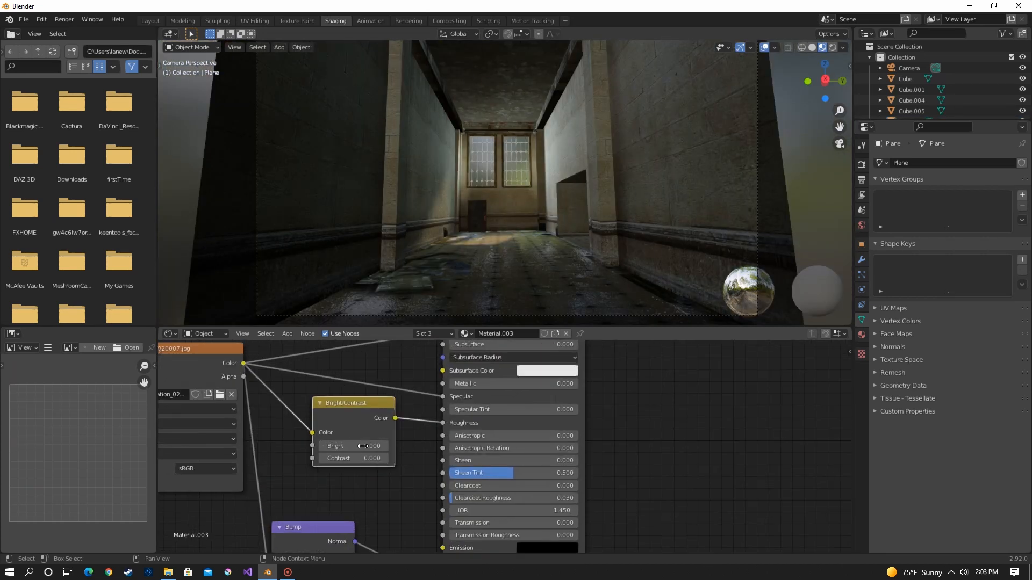
mouse_move(359, 446)
mouse_down()
mouse_move(369, 445)
mouse_move(359, 445)
mouse_up()
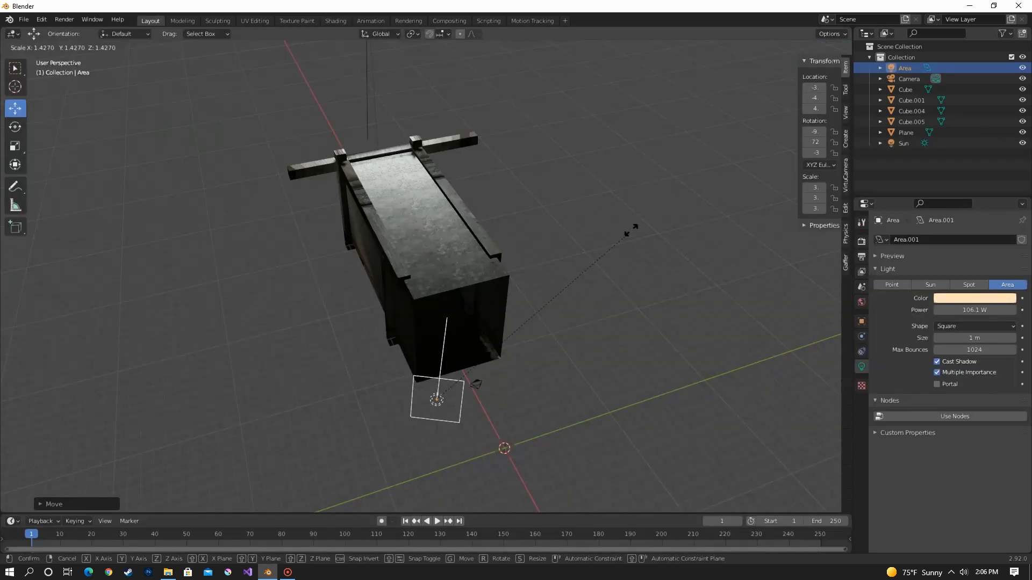
Scale up the area light at the open end of the hallway and reposition it.
mouse_move(488, 172)
middle_down()
mouse_move(485, 181)
mouse_move(589, 258)
middle_up()
key(g)
click(510, 176)
Set the Array count of the vertical gate bars to 11 and duplicate the bar object.
drag(973, 287, 999, 287)
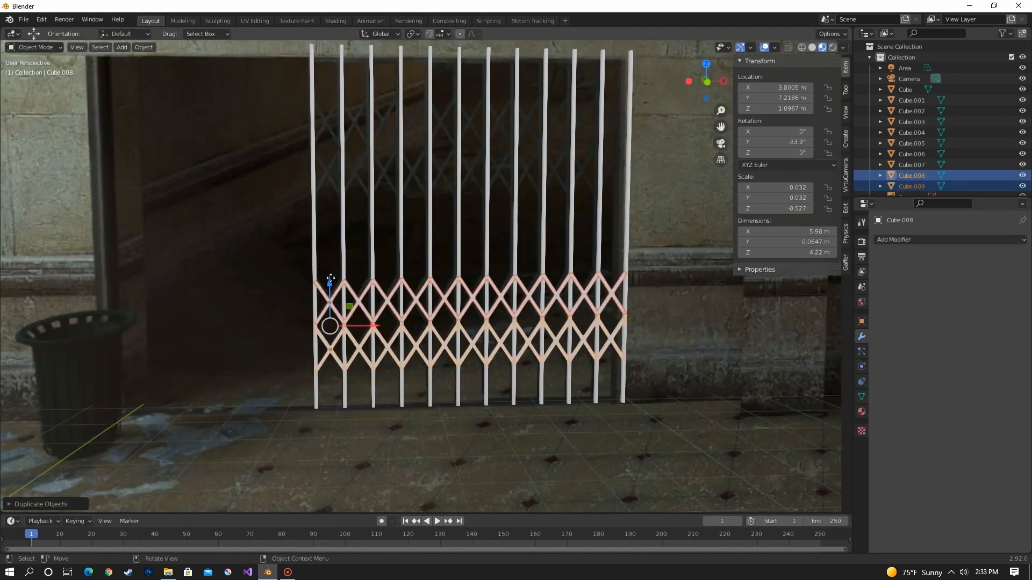
key(shift+d)
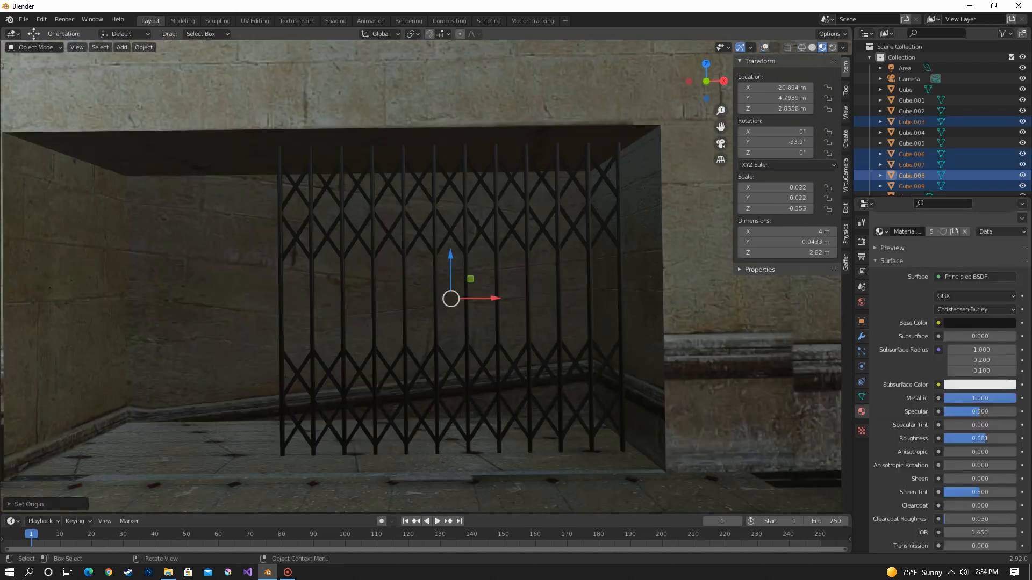
Enlarge the trash can near the gate to about 1.15 times and move the bench along Y beside the right wall.
key(s)
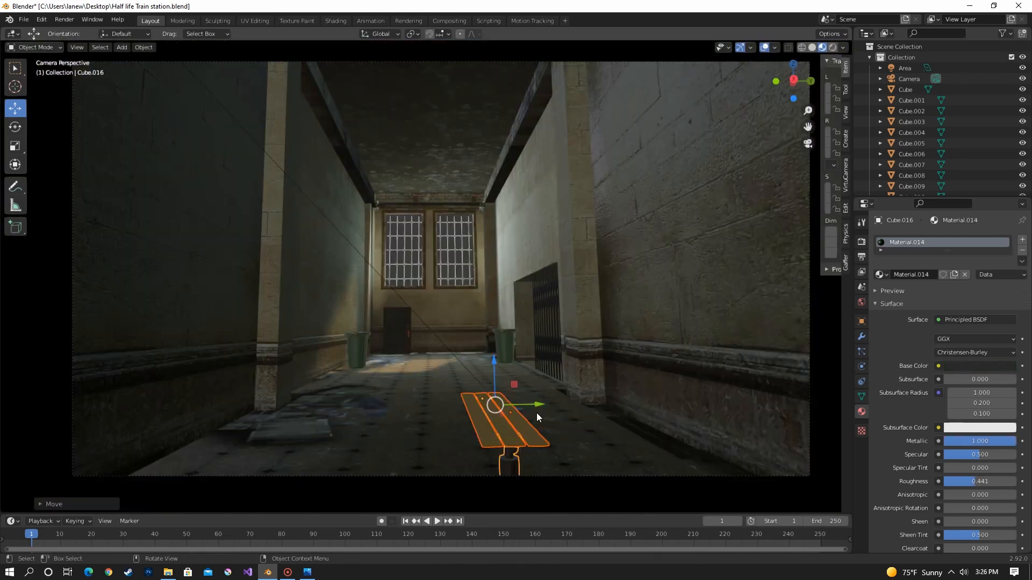
key(g)
key(y)
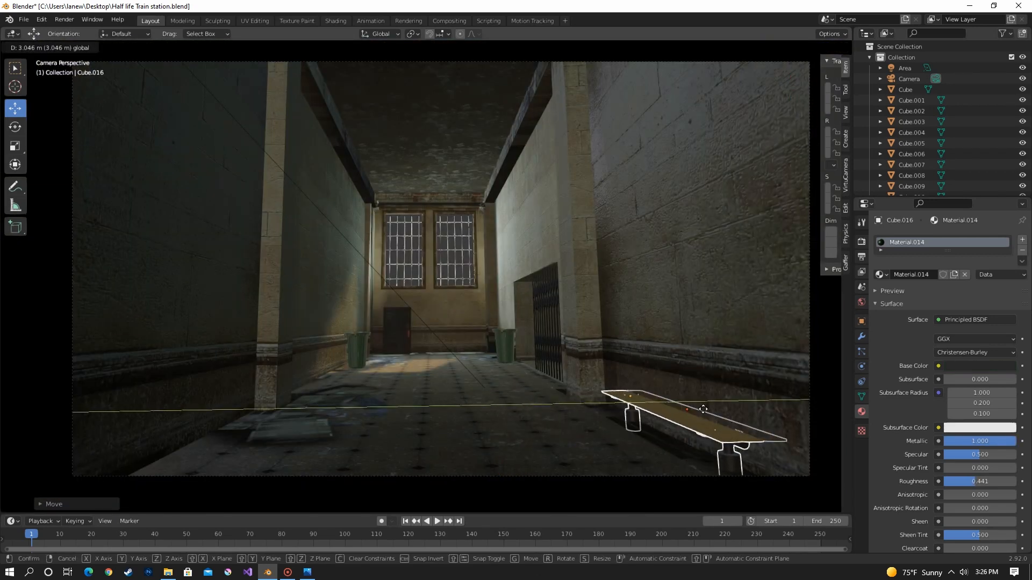
click(676, 393)
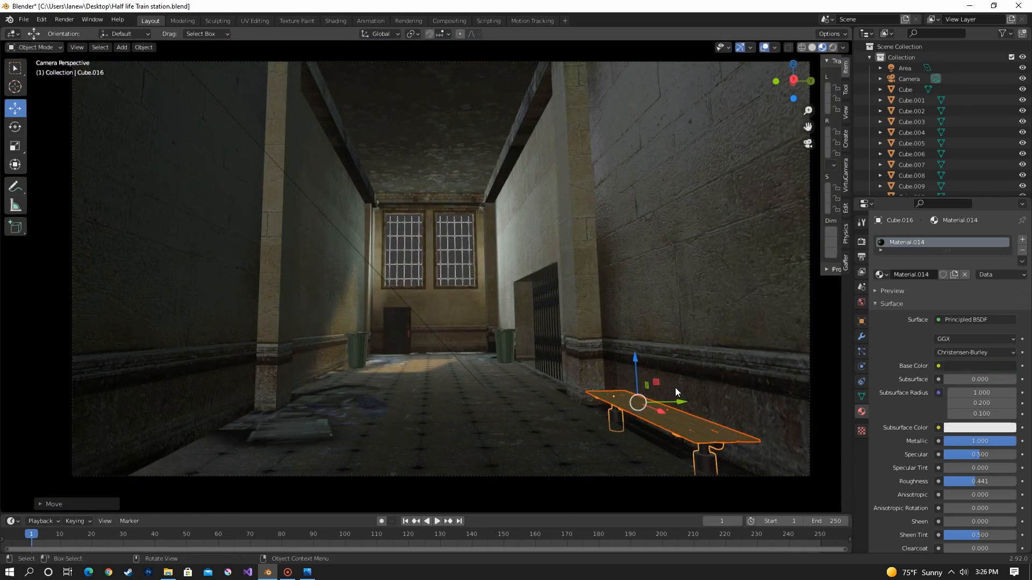
Duplicate the bench and position the copy along Y beside the left wall.
shift+middle_drag(676, 392, 624, 362)
key(shift+d)
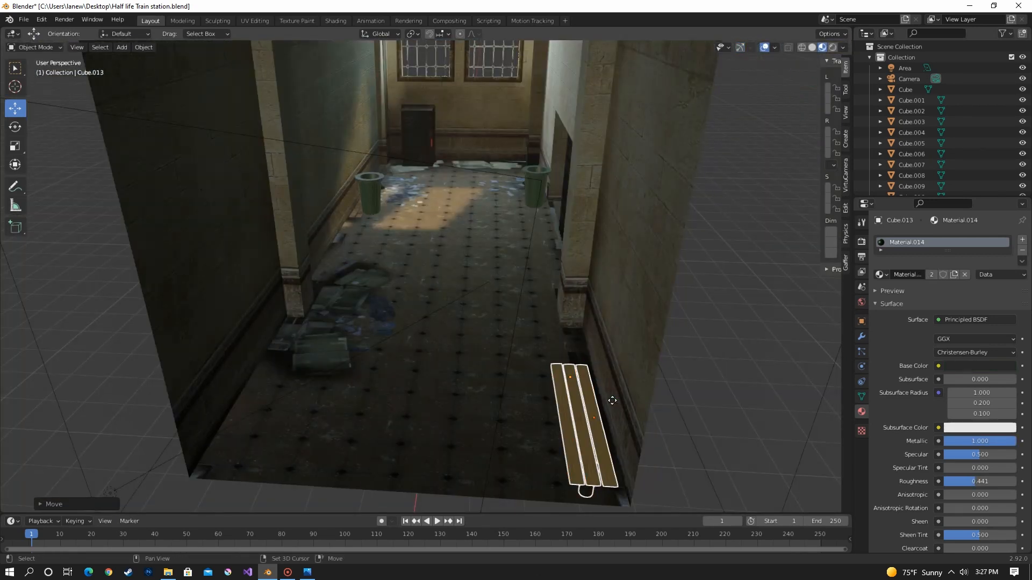
right_click(612, 401)
drag(625, 401, 286, 383)
shift+middle_drag(322, 385, 490, 345)
drag(450, 355, 444, 358)
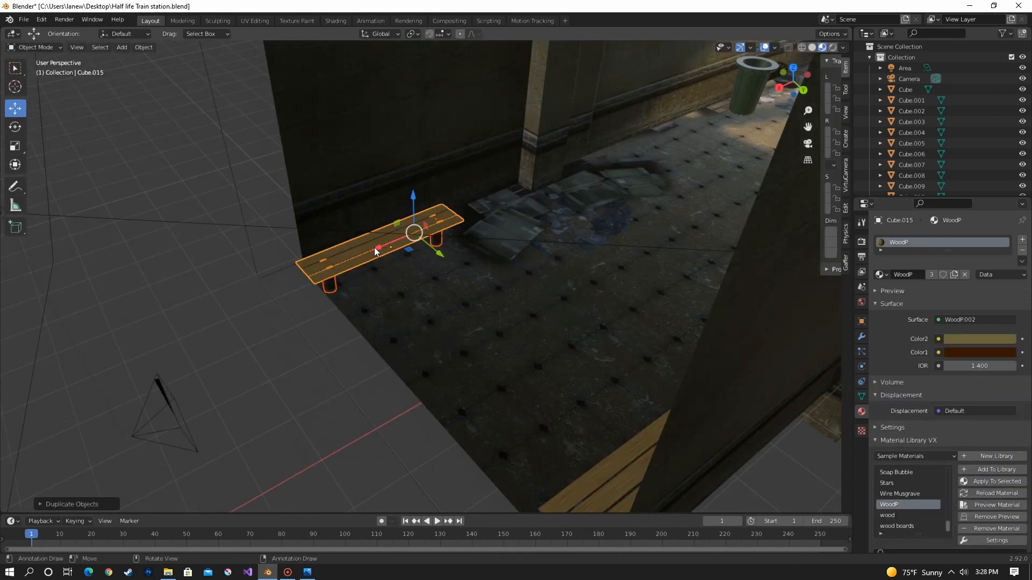
Rotate the small can on the floor 90° about X to lay it down, and turn it about Z.
drag(374, 247, 641, 143)
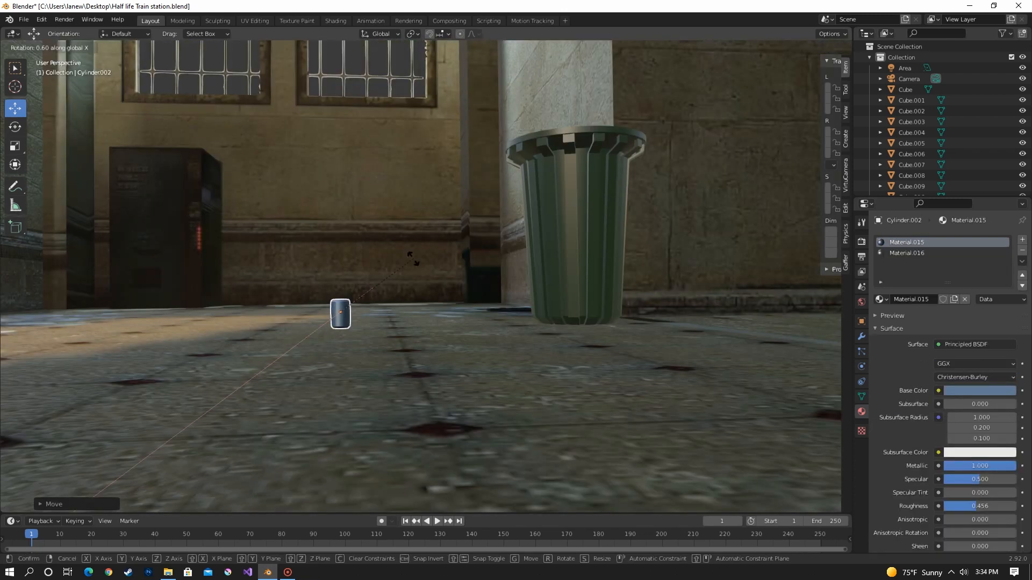
key(r)
key(x)
key(9)
key(0)
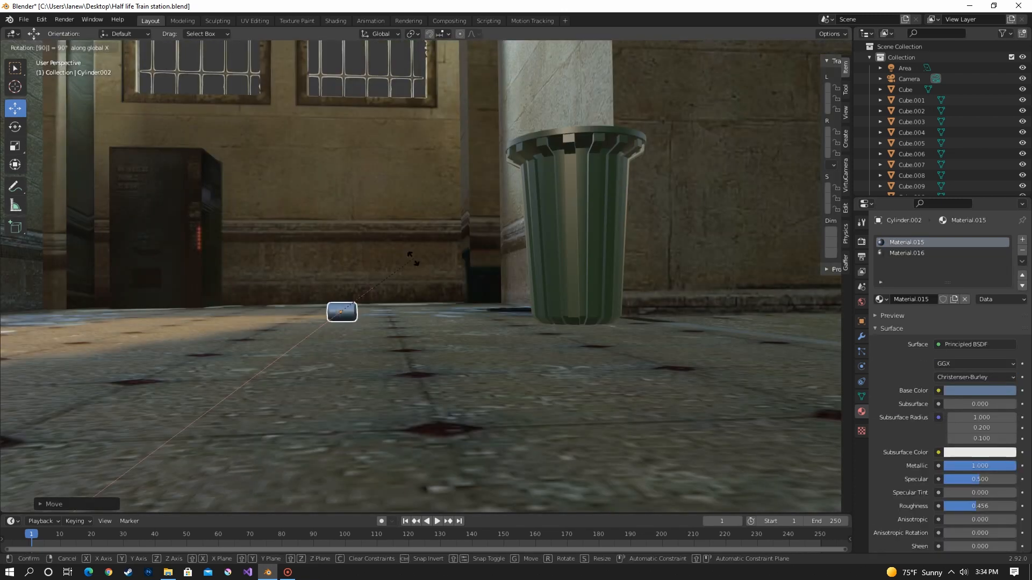
key(Return)
key(r)
key(z)
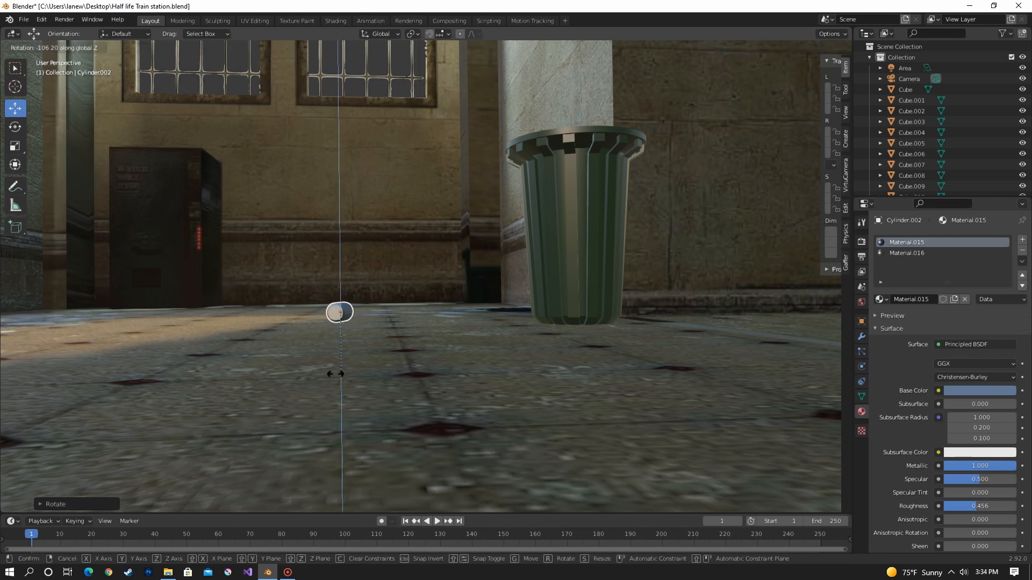